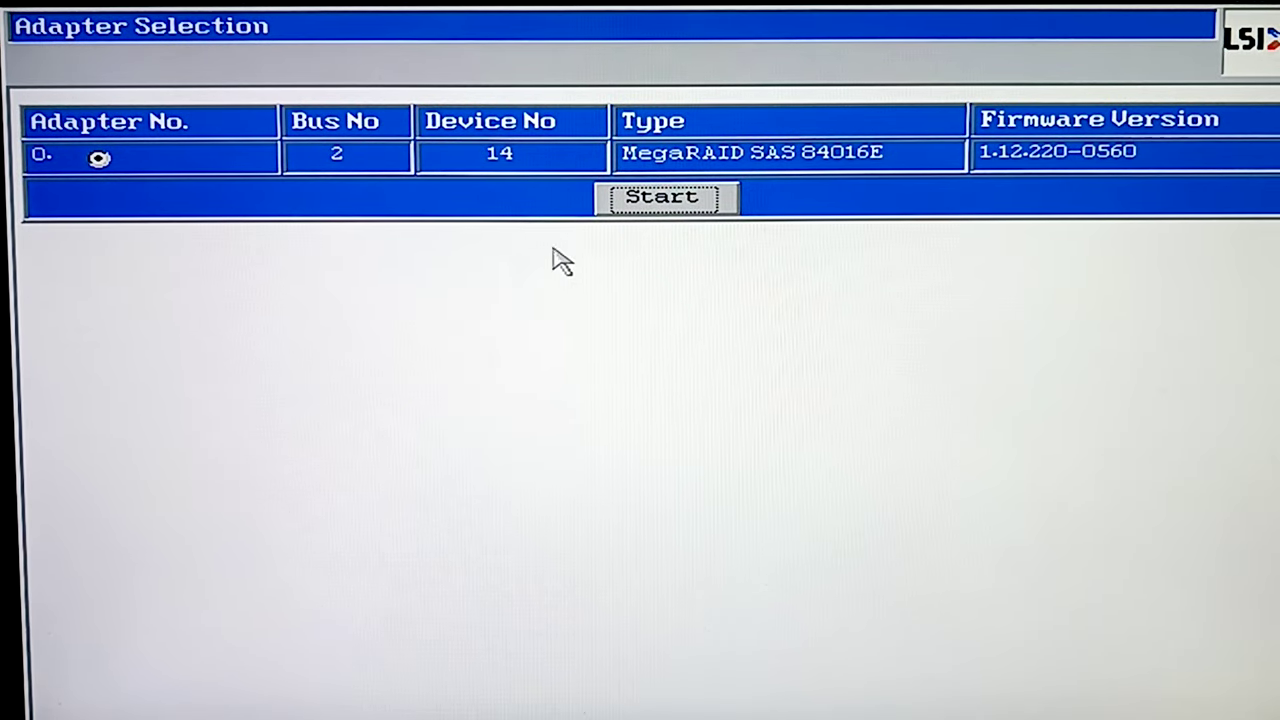
- Start a new custom configuration on adapter 0 in WebBIOS, discarding the existing configuration
click(677, 210)
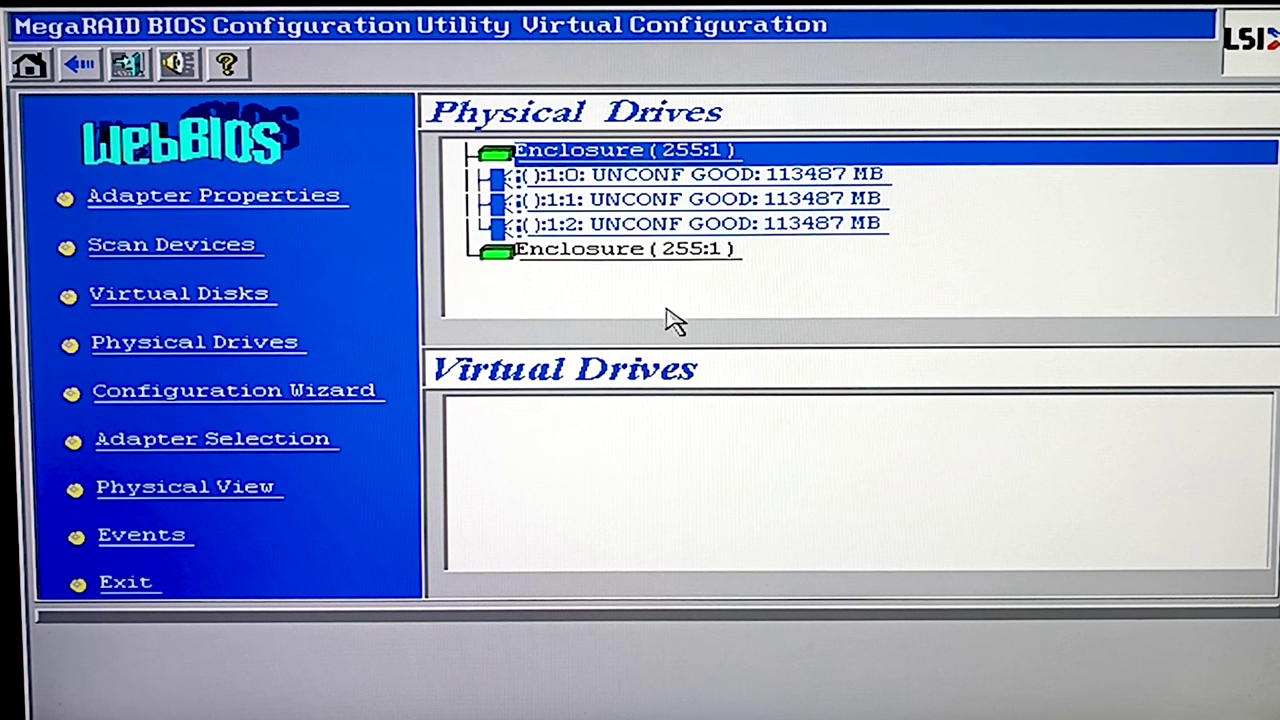
click(293, 400)
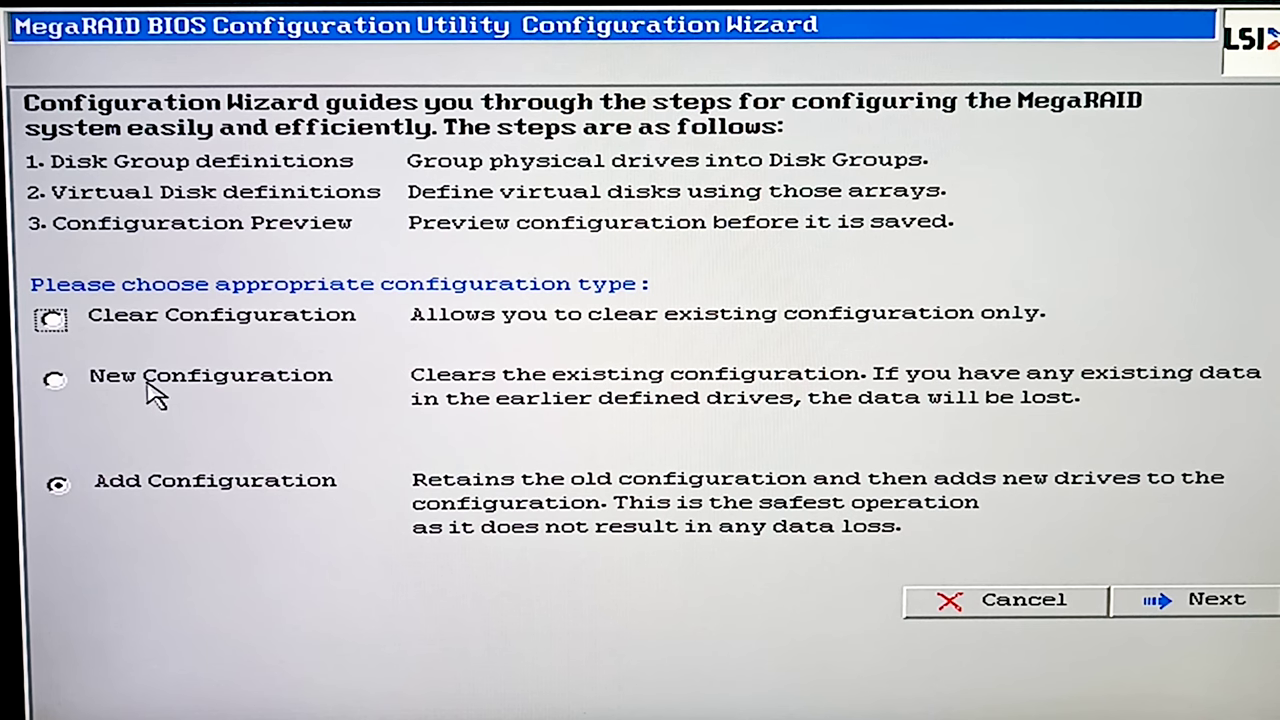
click(54, 382)
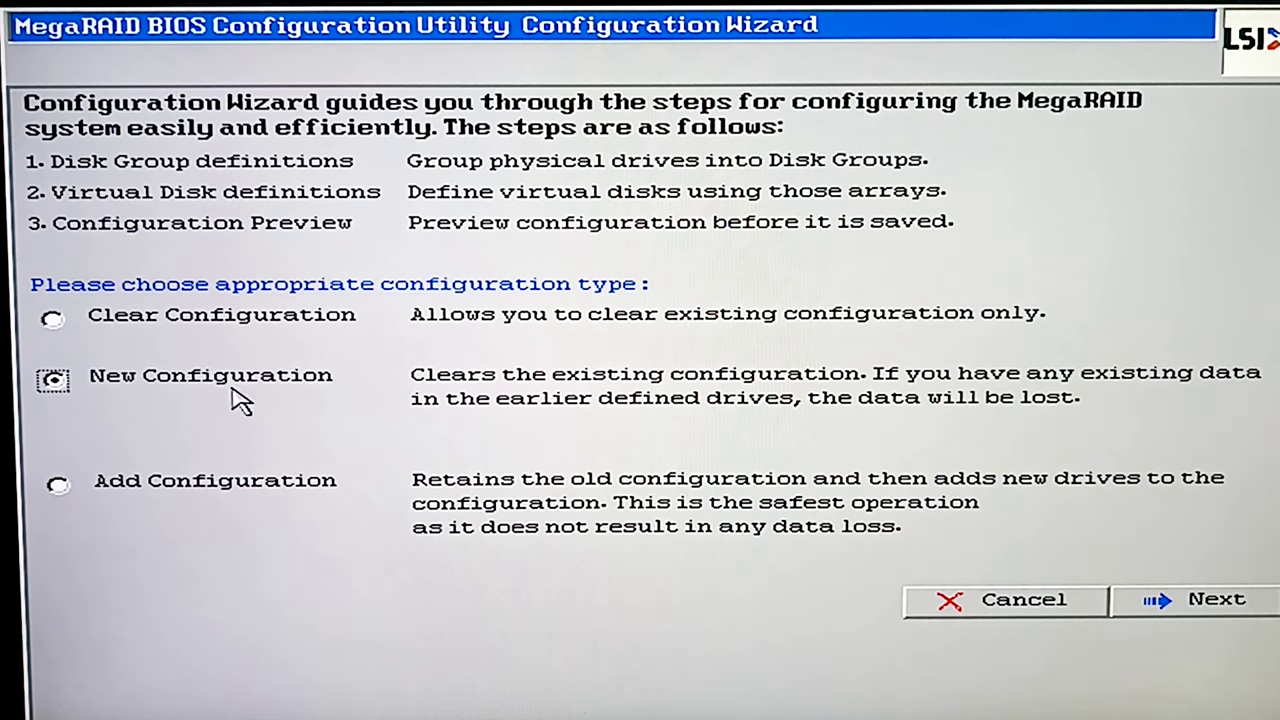
click(1214, 602)
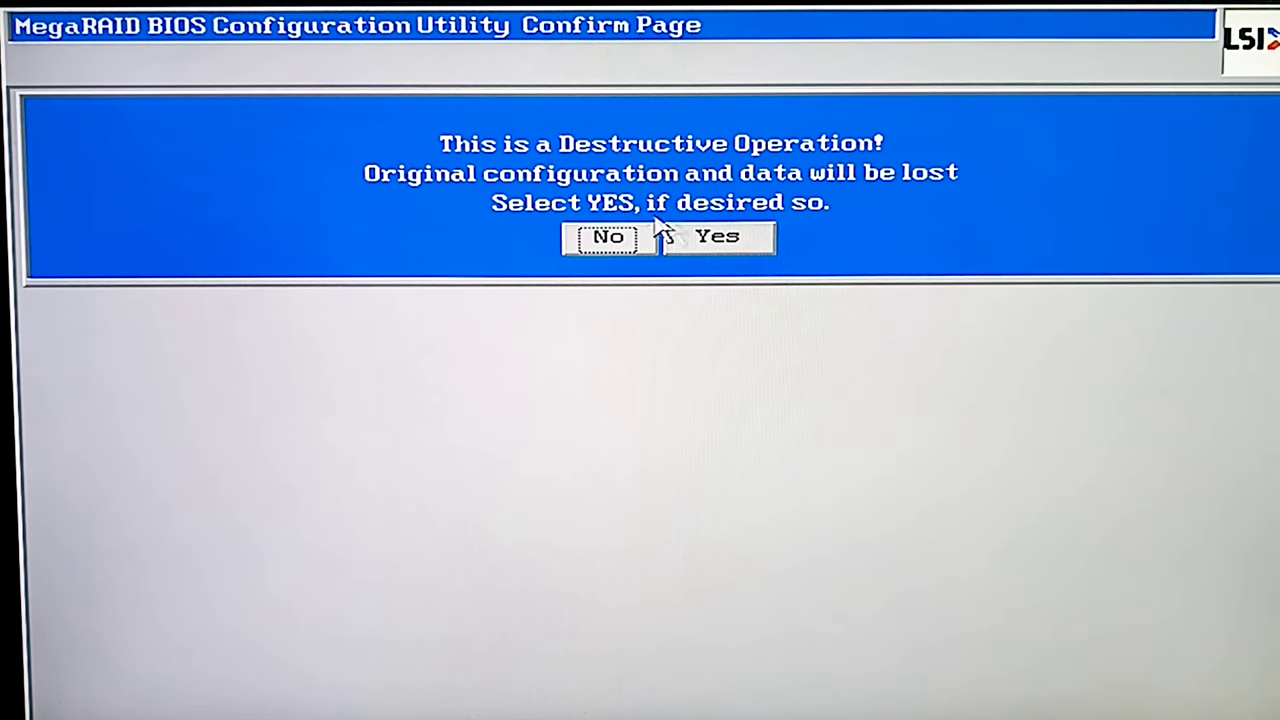
click(745, 250)
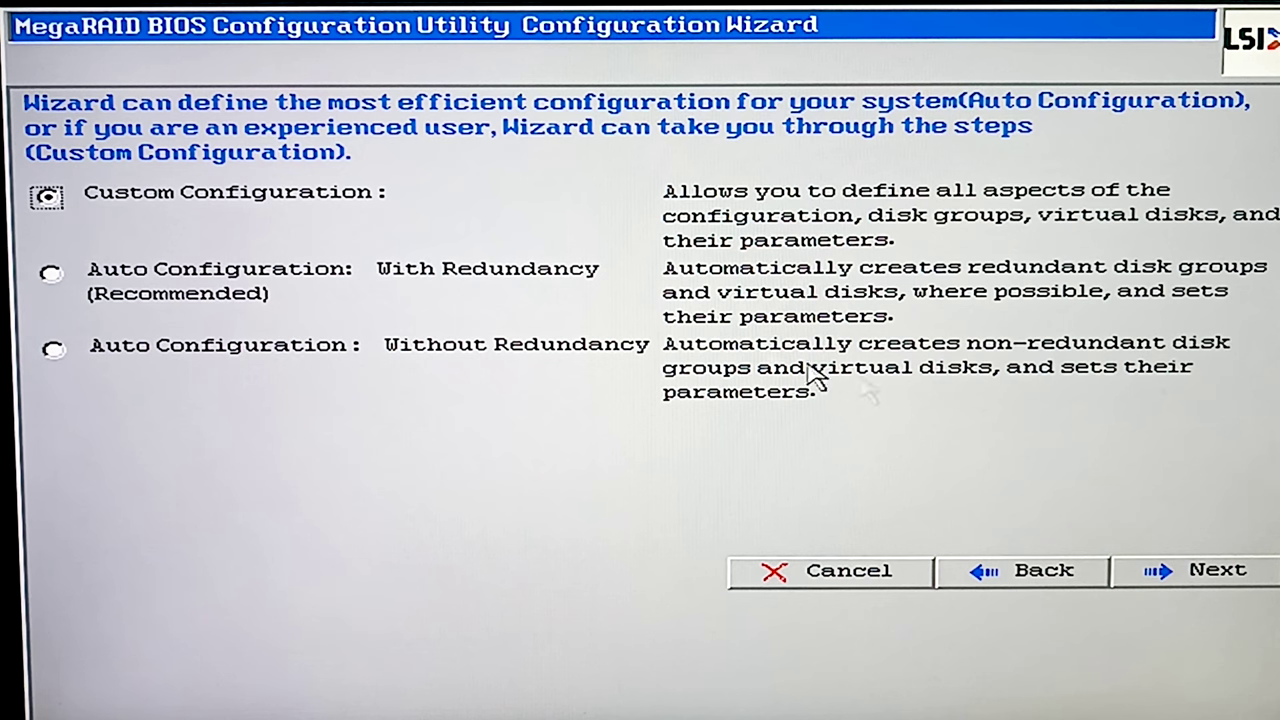
click(1222, 577)
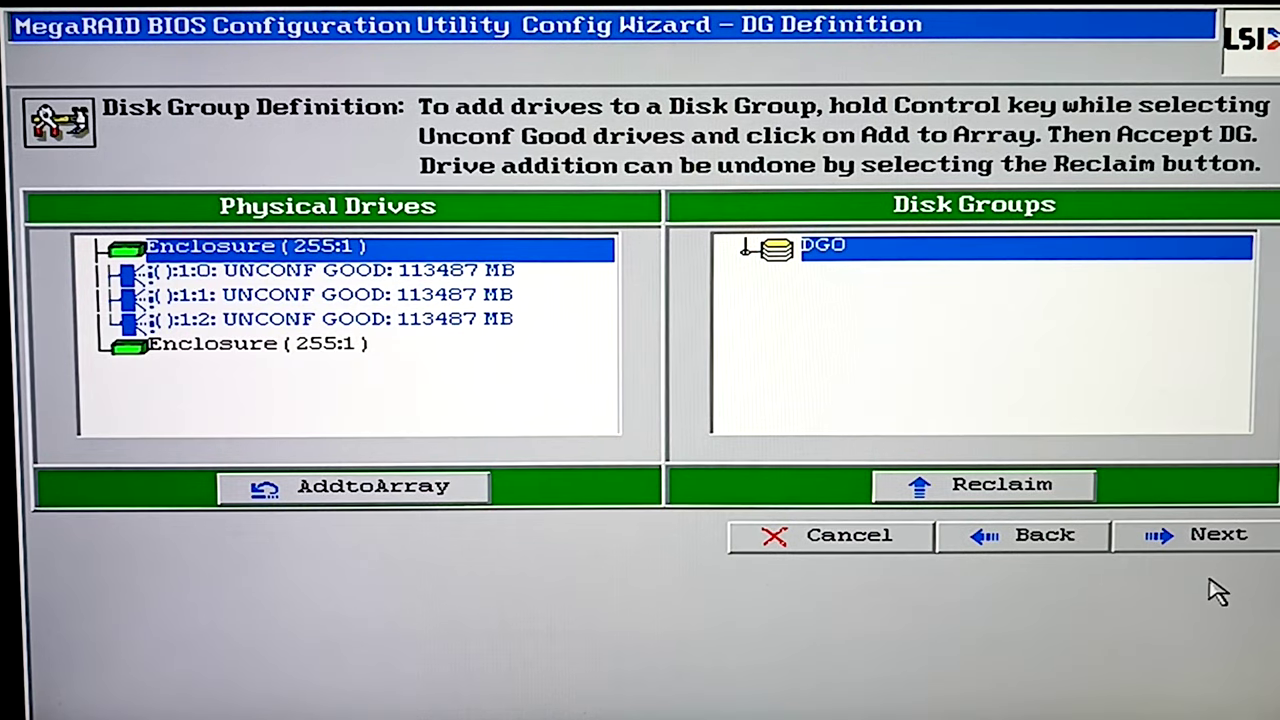
- Put drives 1:0, 1:1 and 1:2 into disk group DG0, accept it, and add DG0 to the span
click(425, 271)
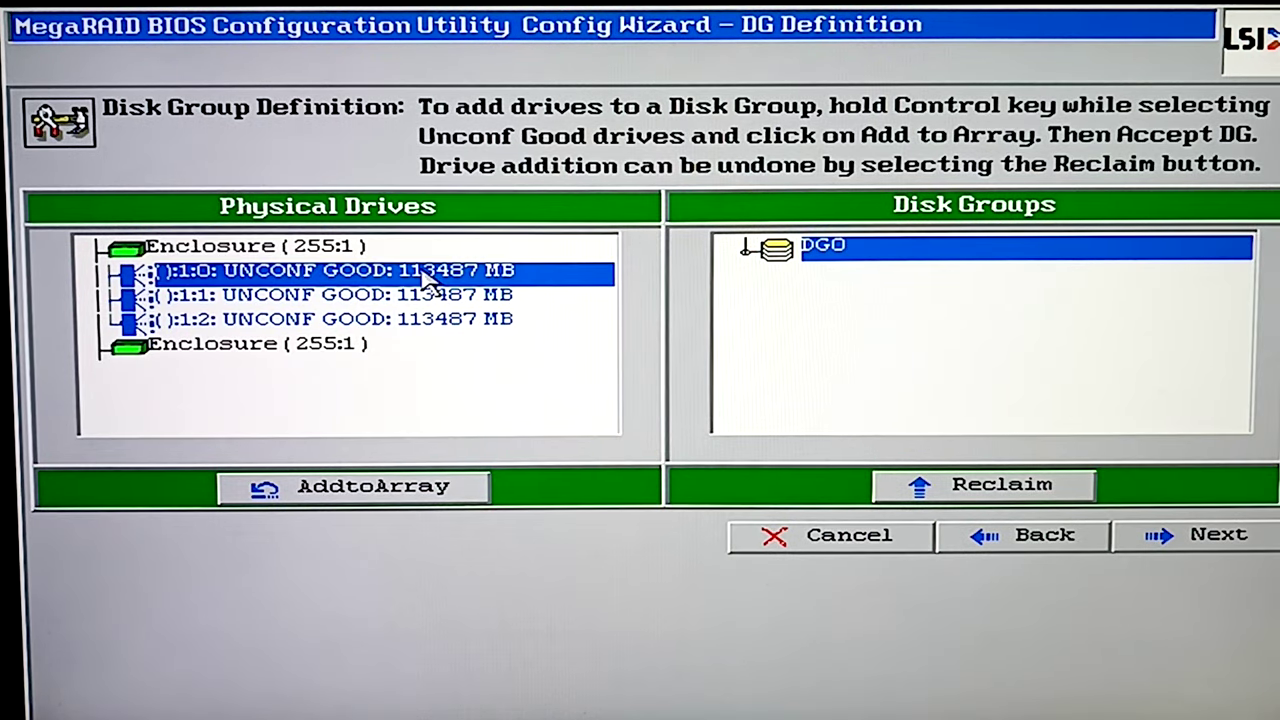
shift+click(435, 318)
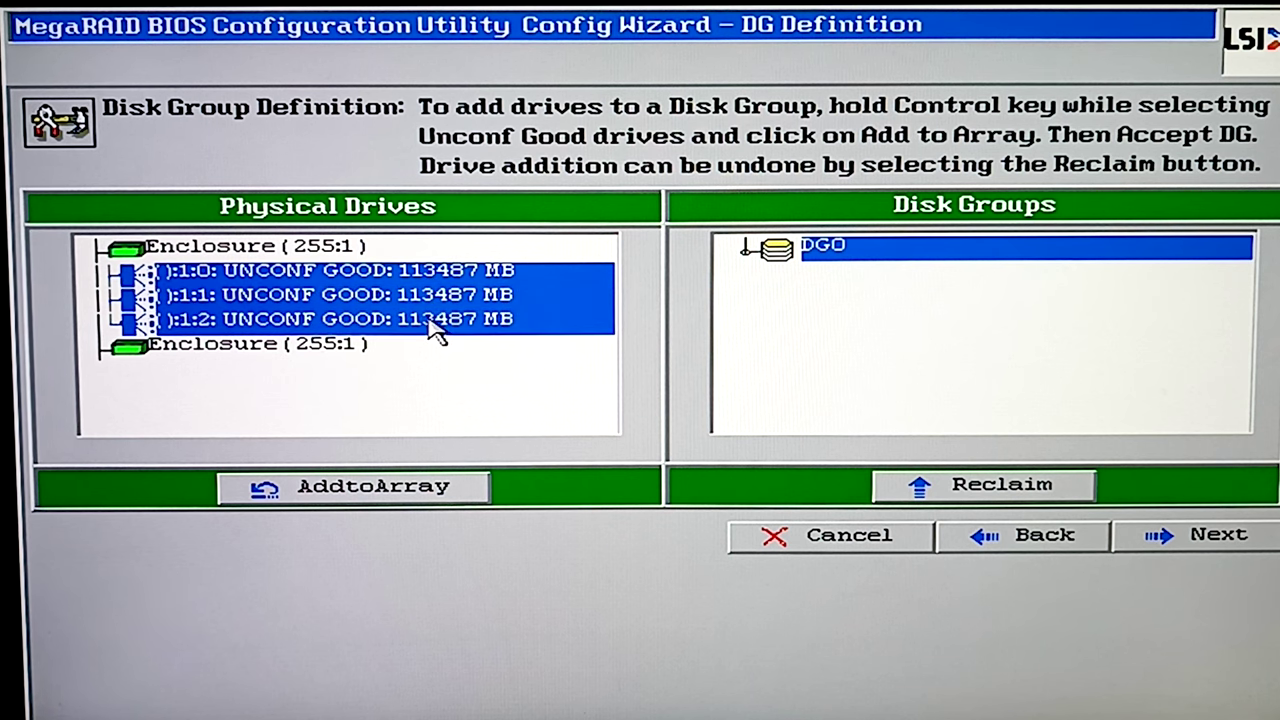
click(437, 495)
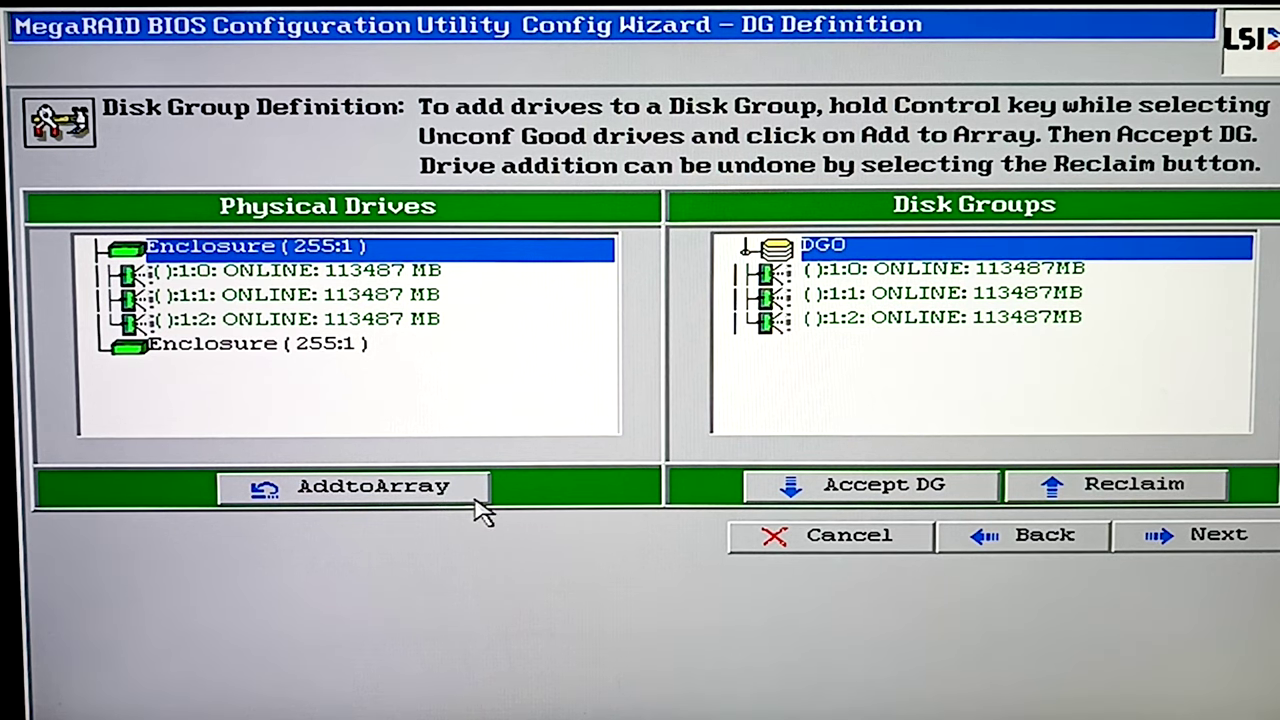
click(910, 505)
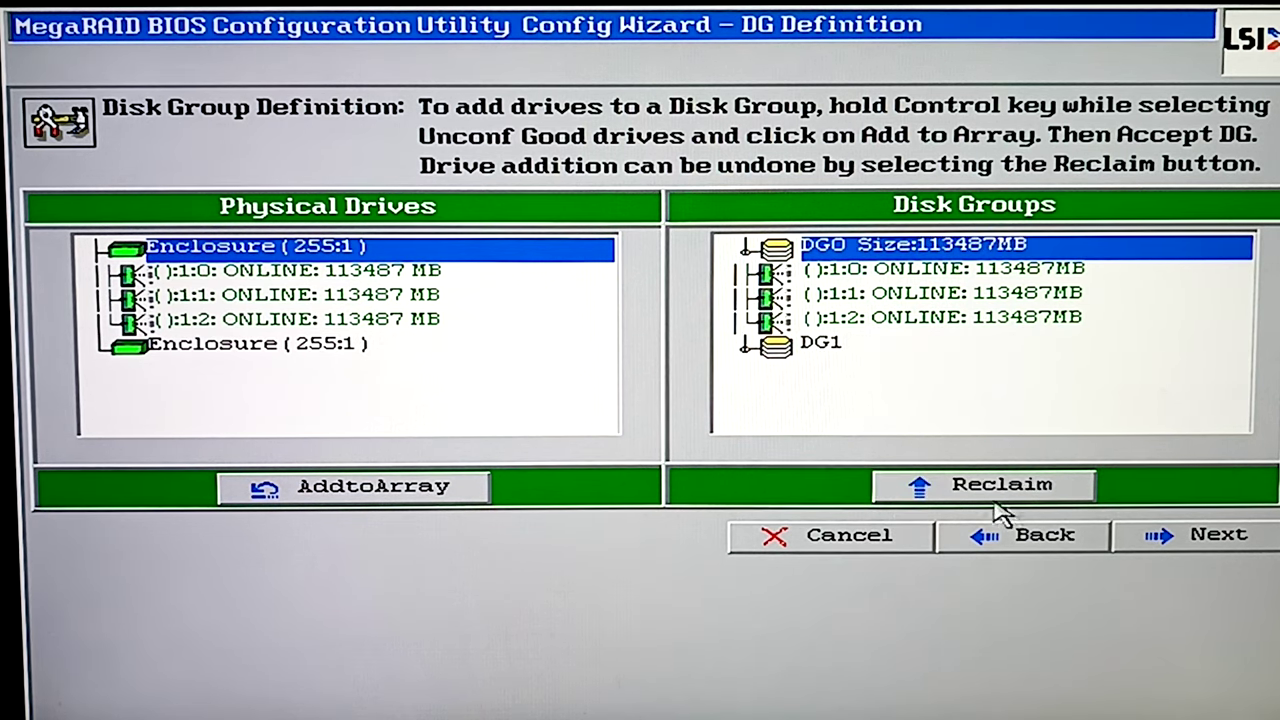
click(1218, 536)
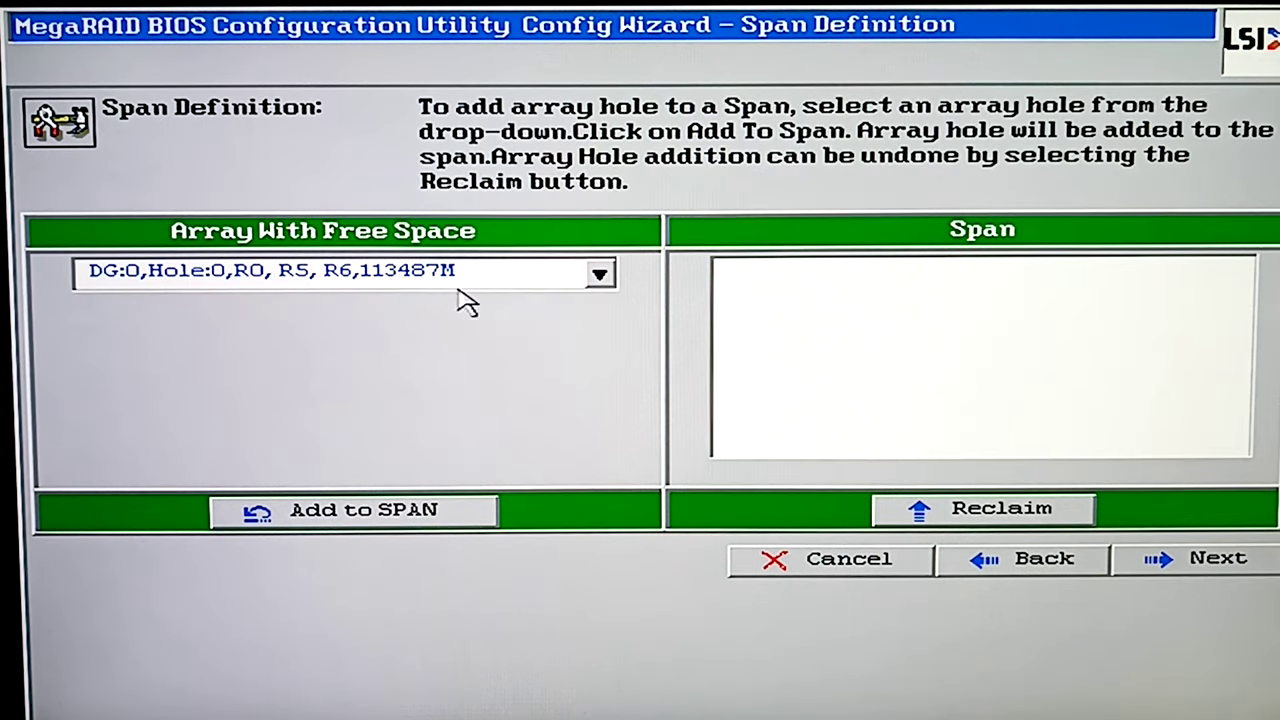
click(428, 530)
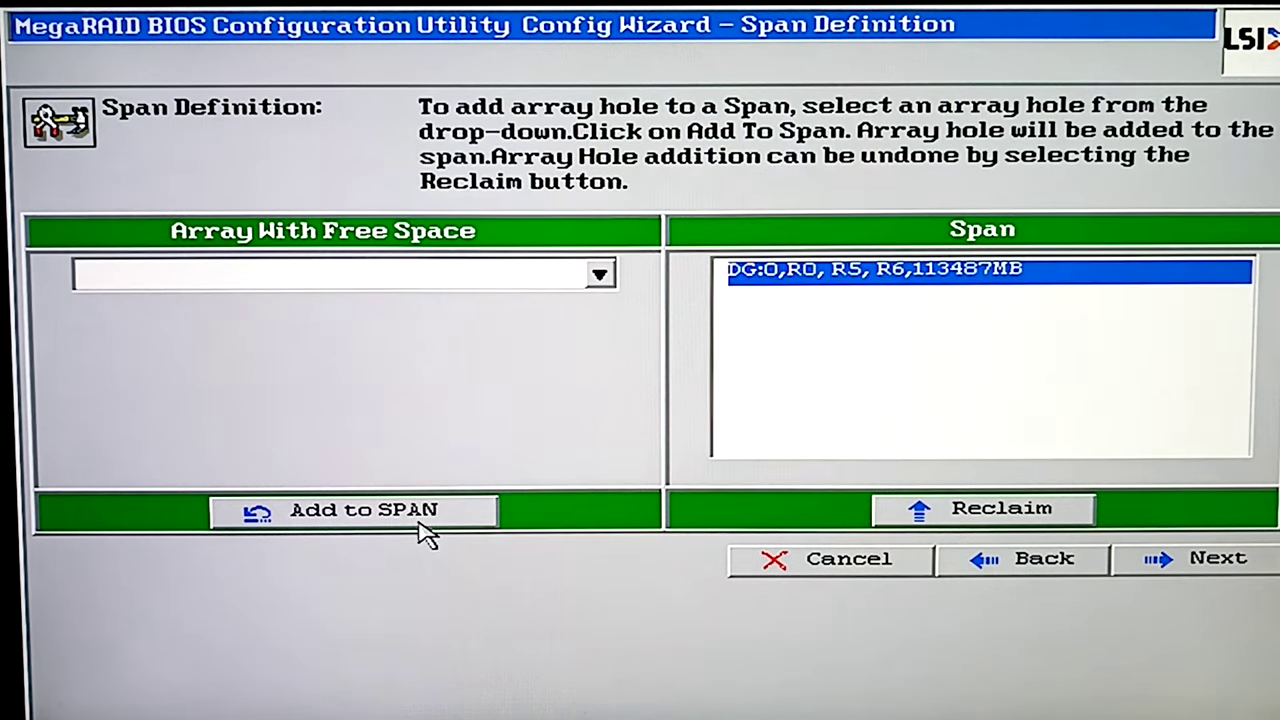
click(1218, 560)
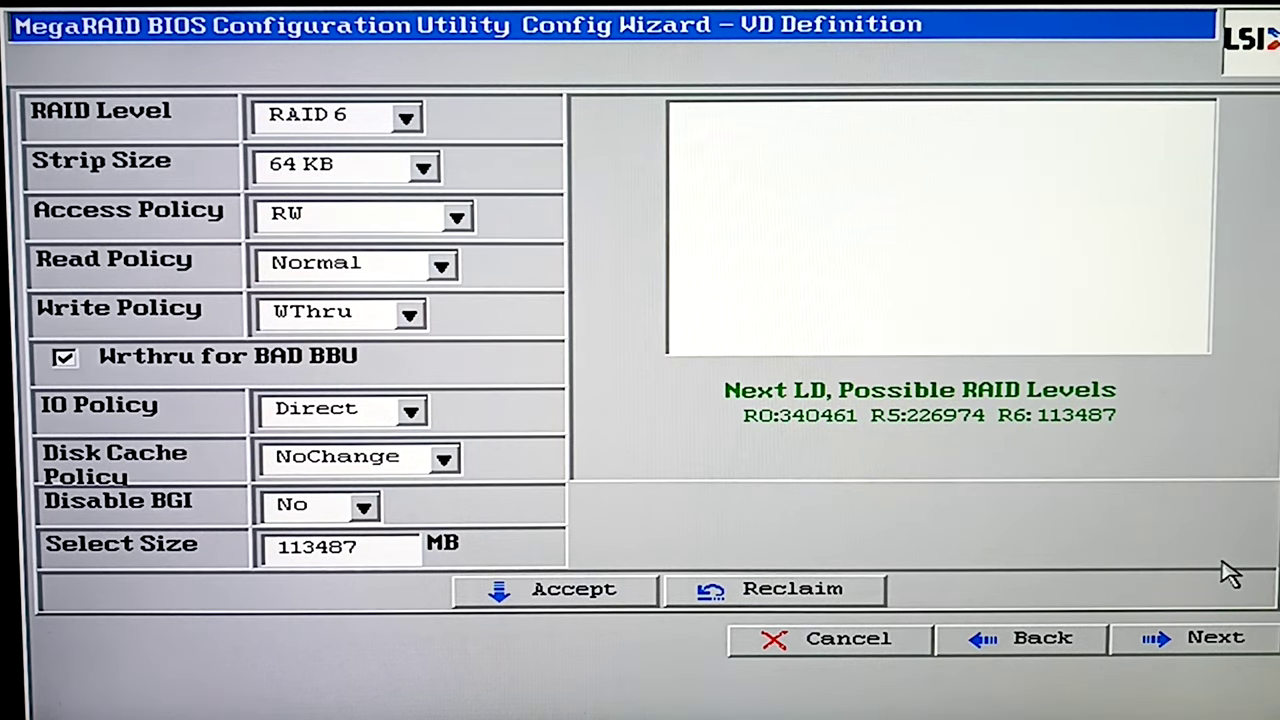
- Define VD 0 as RAID 5 with 64 KB strip size and 226974 MB, then preview the configuration
click(405, 120)
click(332, 182)
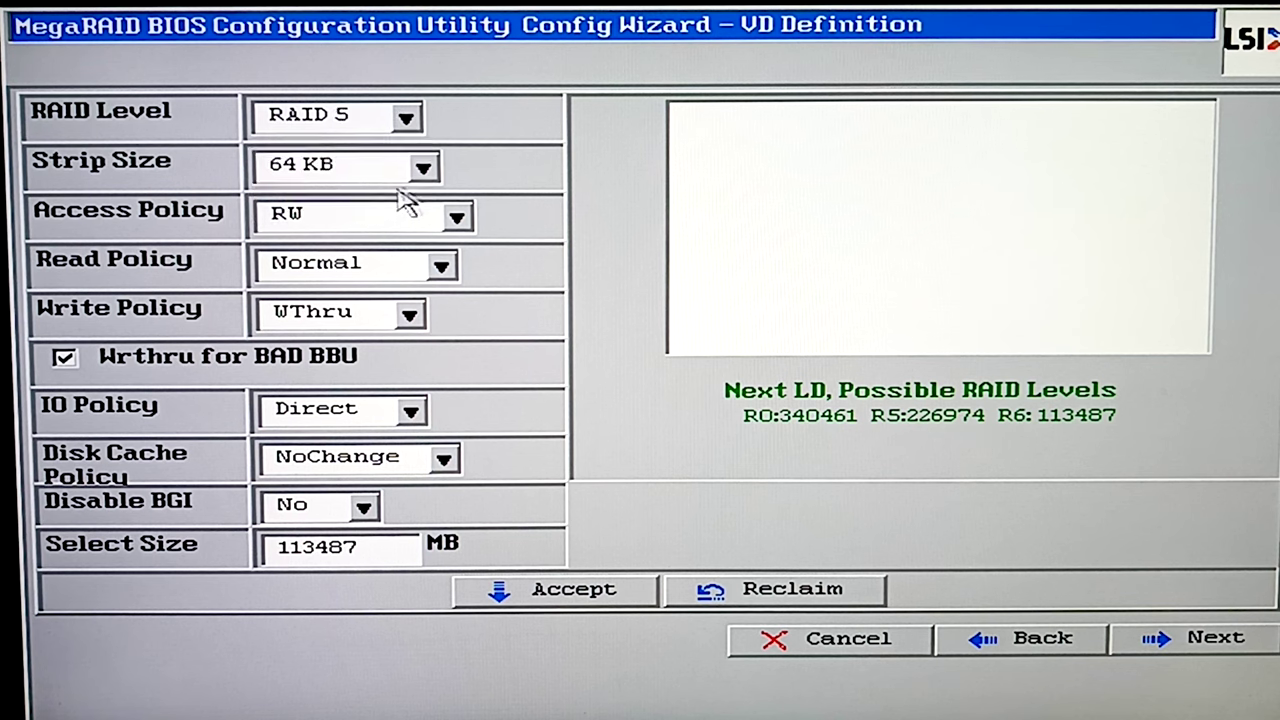
click(423, 170)
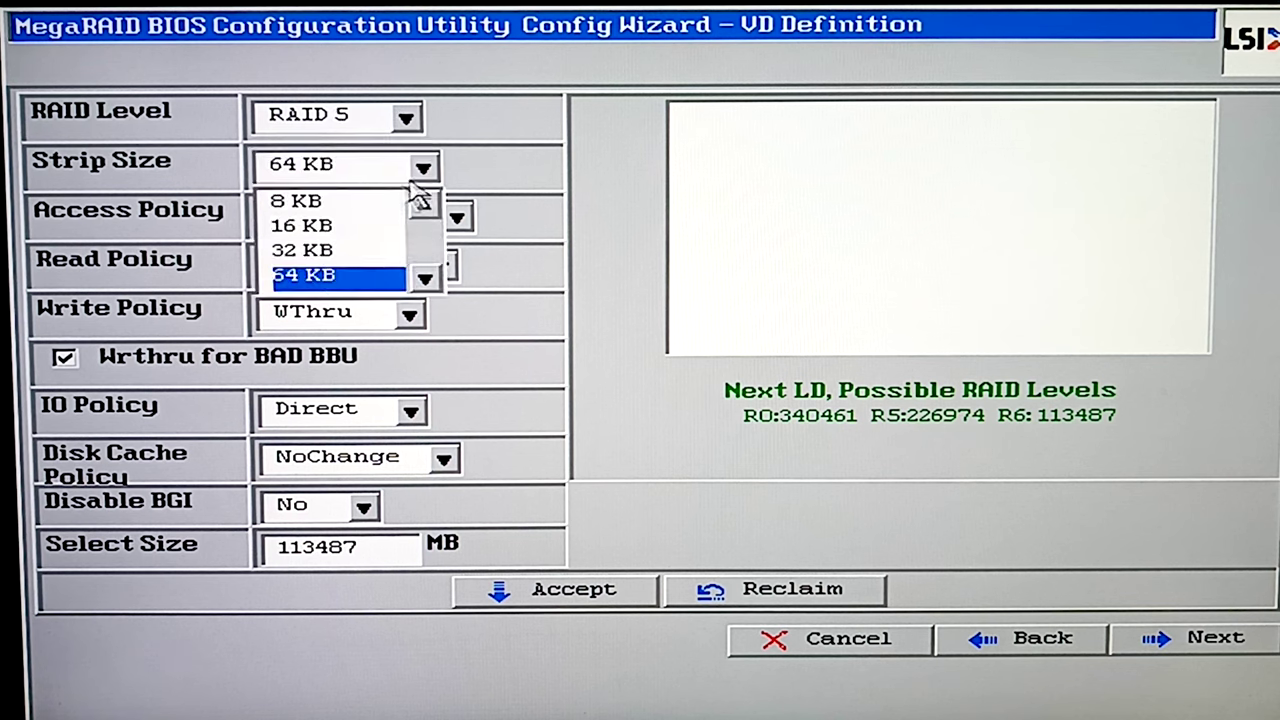
click(320, 278)
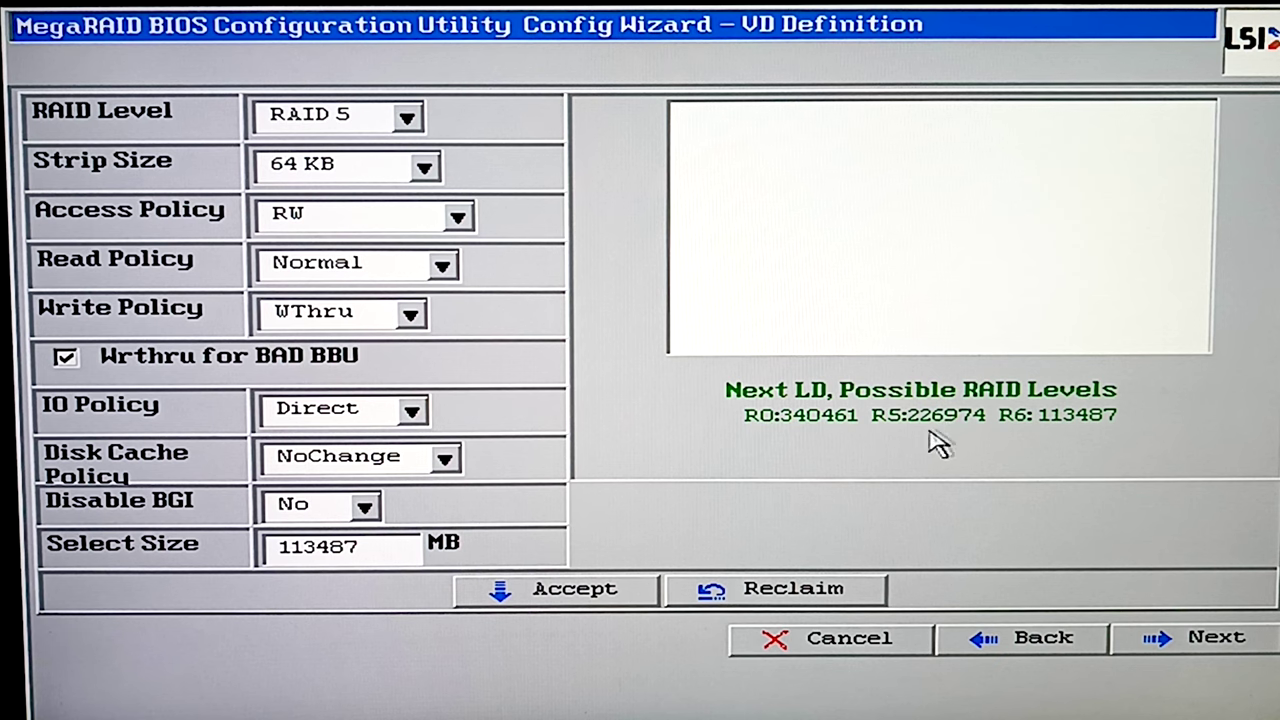
double_click(335, 557)
text(226974)
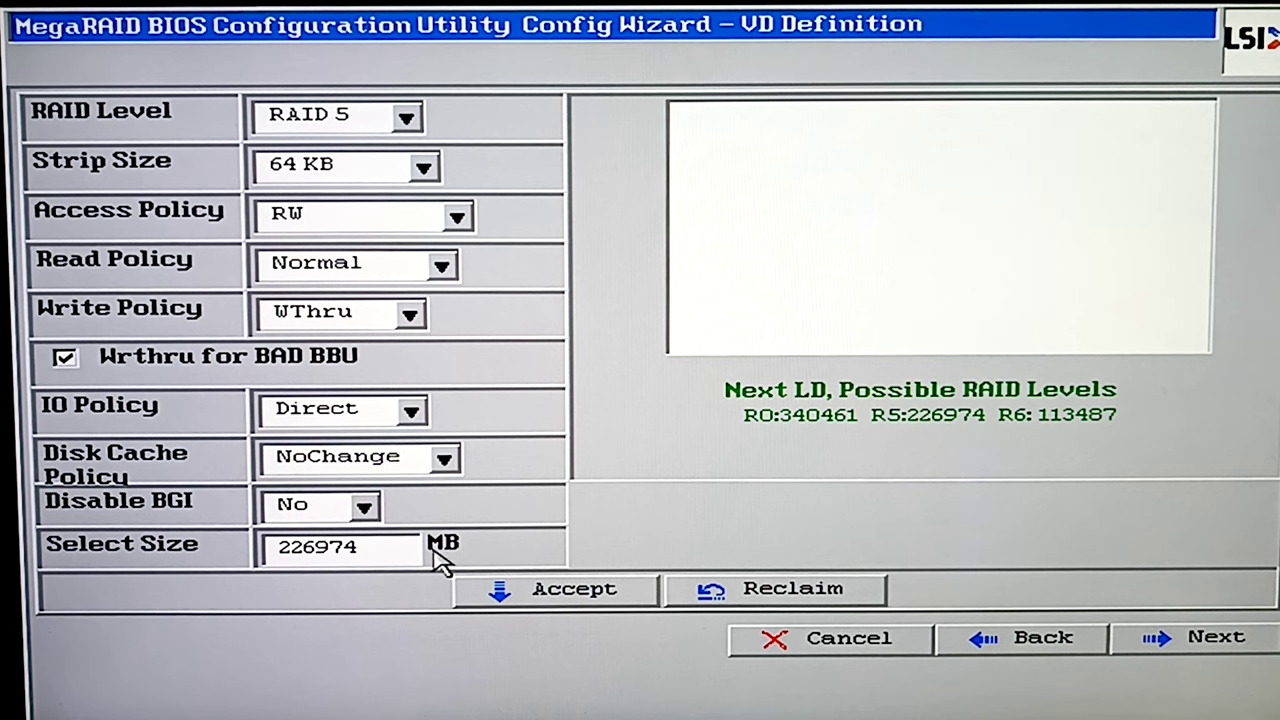
click(555, 593)
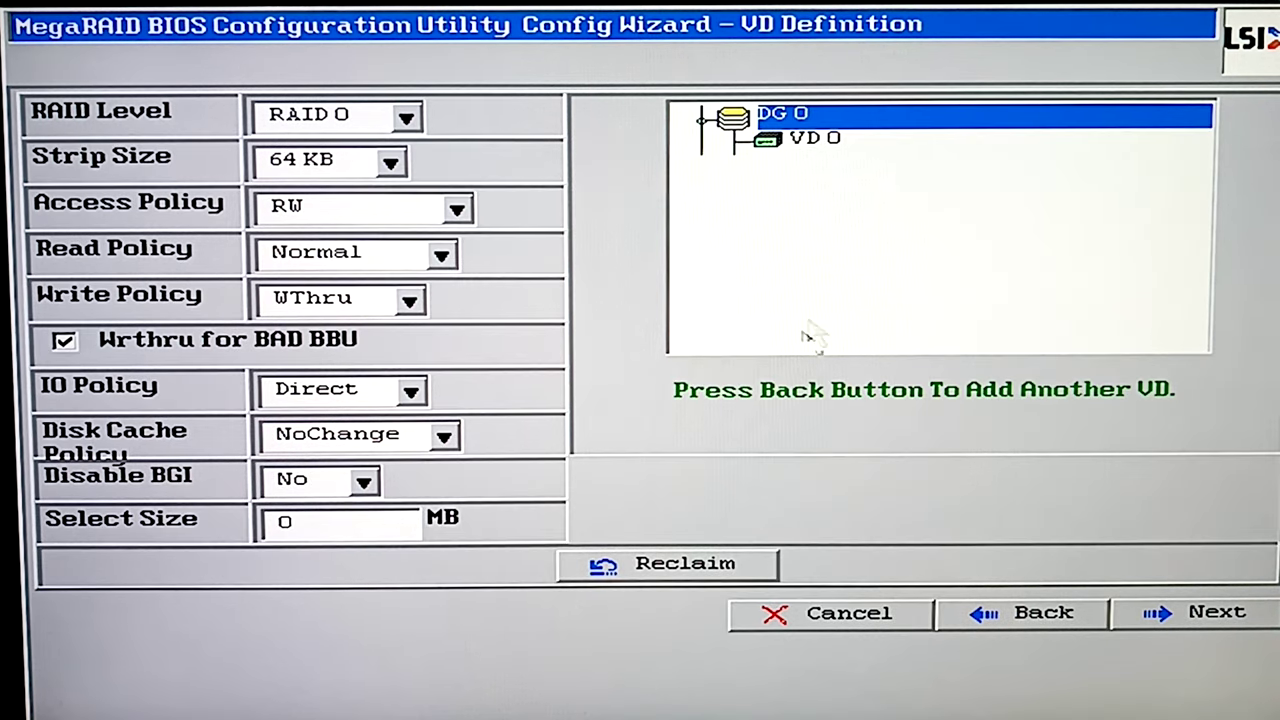
click(1226, 622)
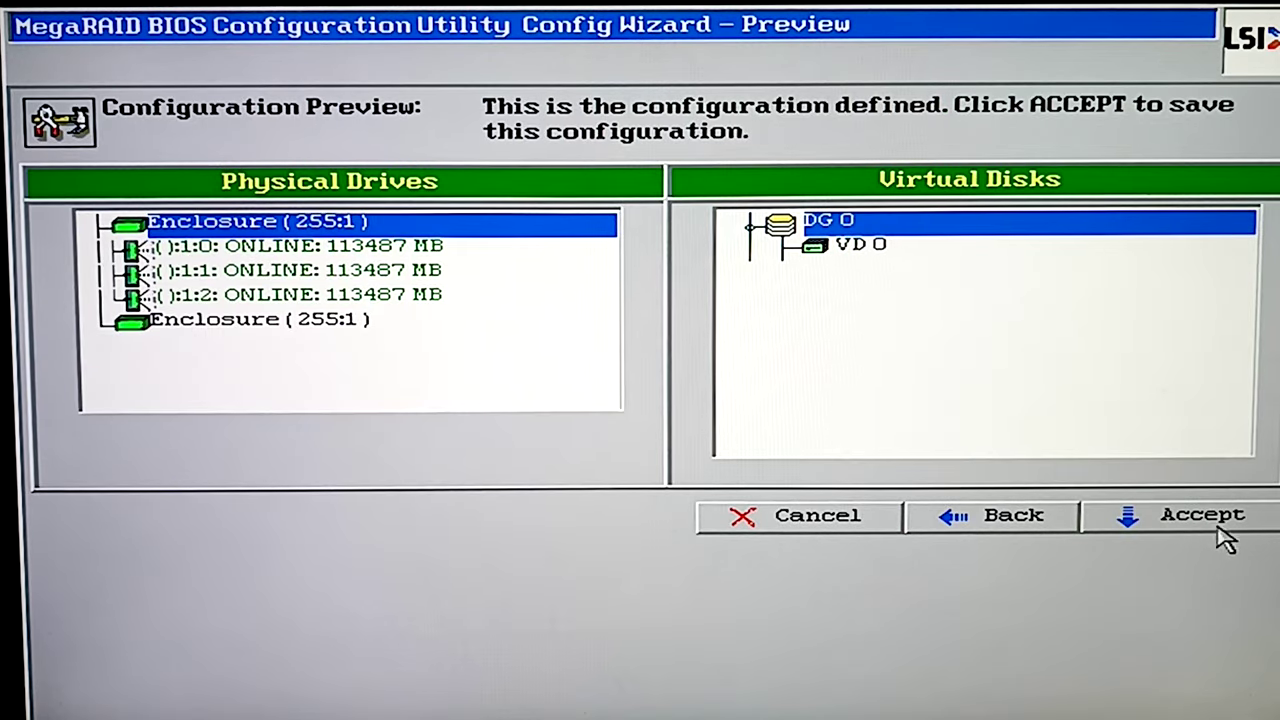
- Save the previewed configuration and slow-initialize virtual disk VD0
click(1198, 522)
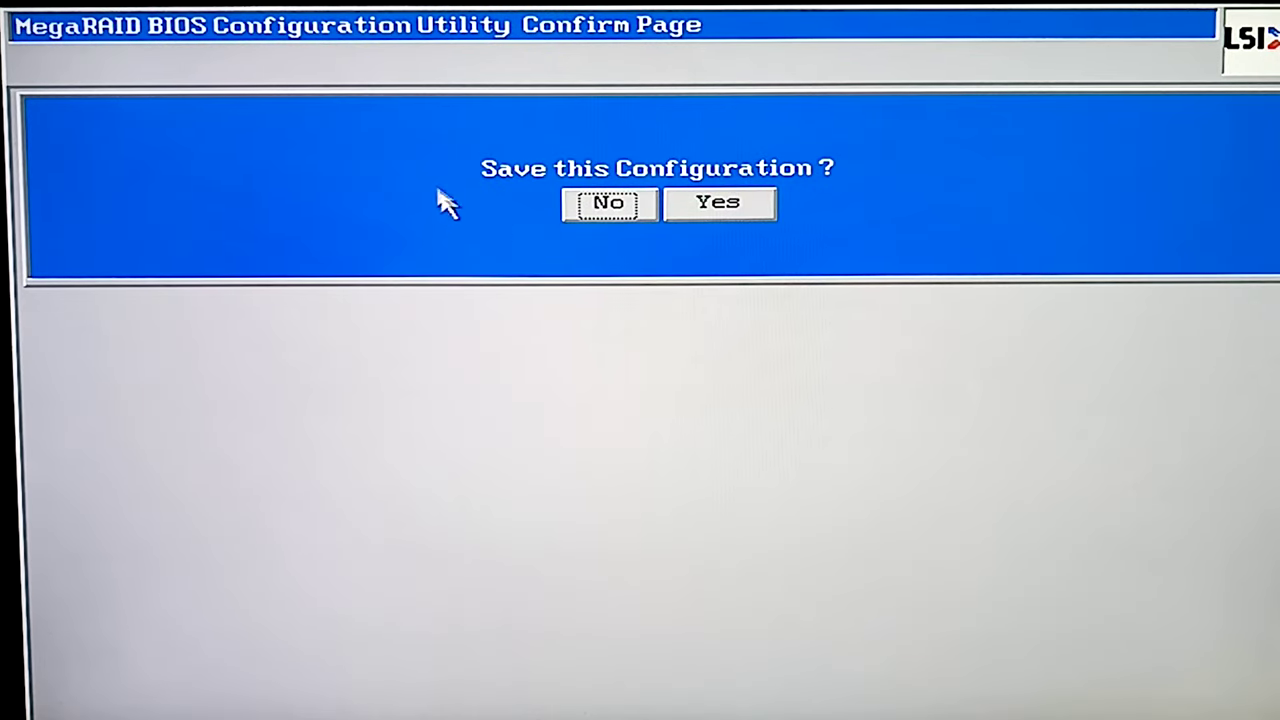
click(748, 210)
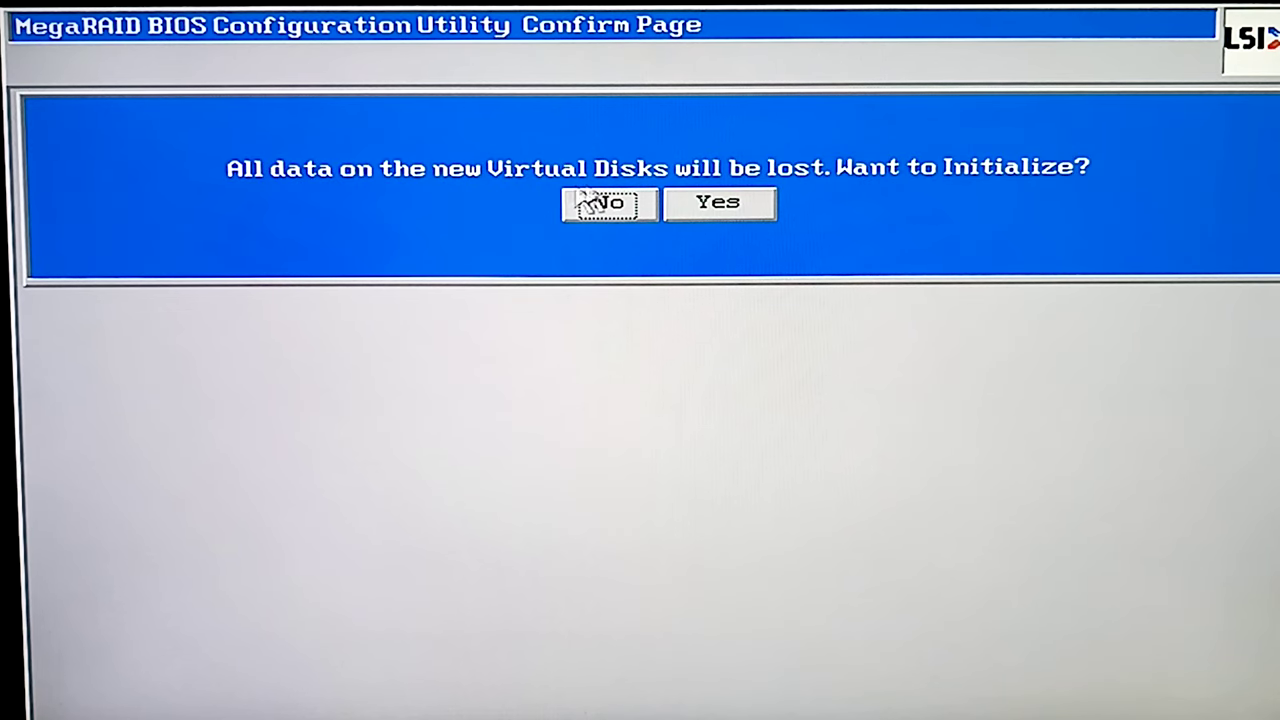
click(744, 214)
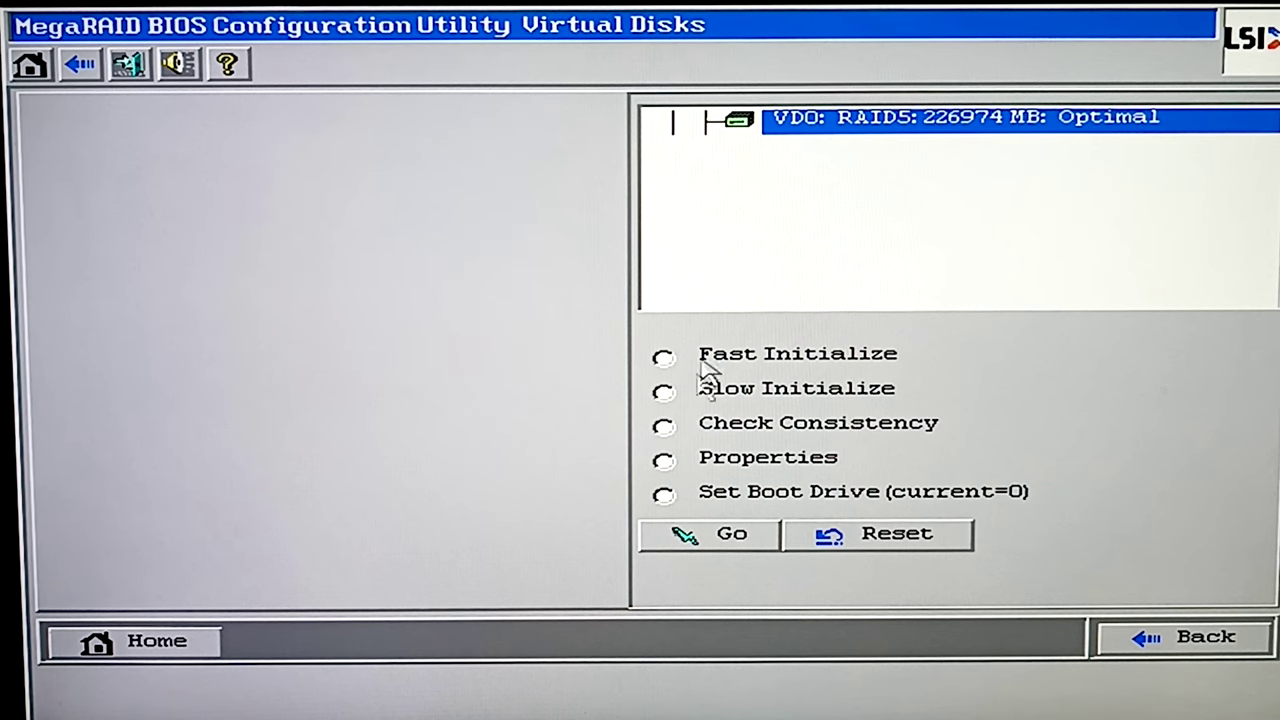
click(664, 393)
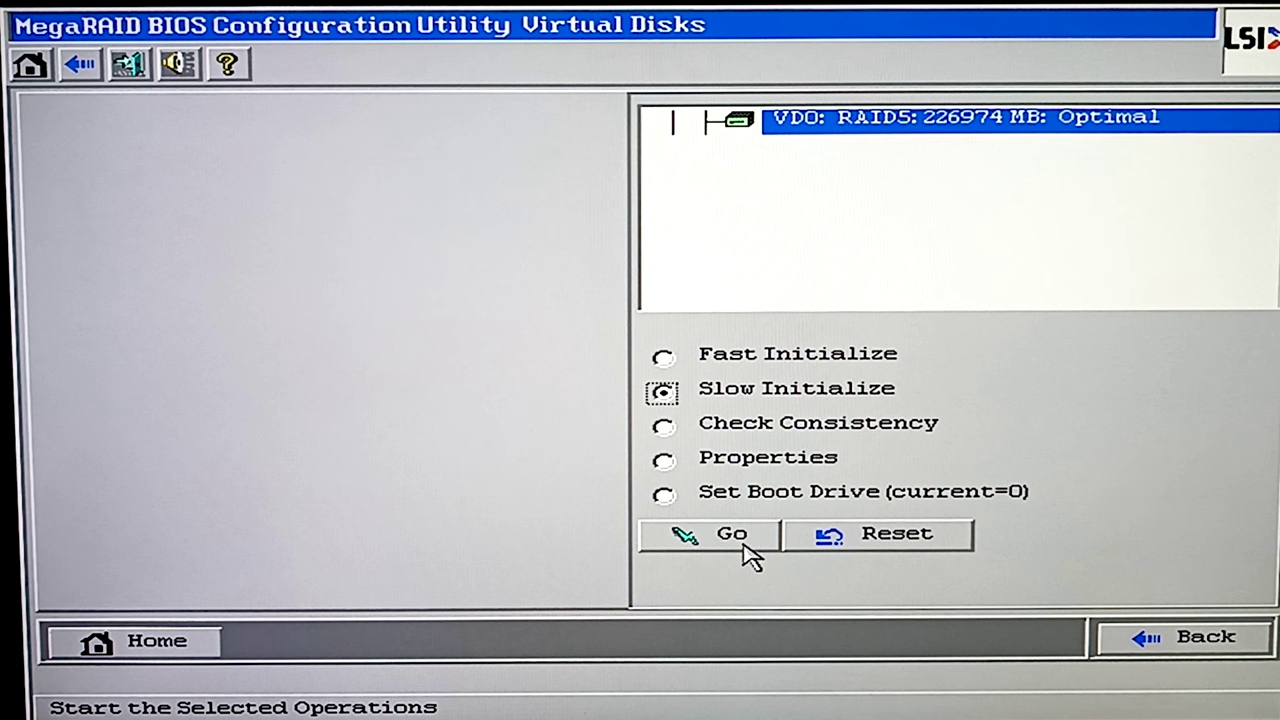
- Return to the main overview and exit WebBIOS, confirming the exit
click(1214, 652)
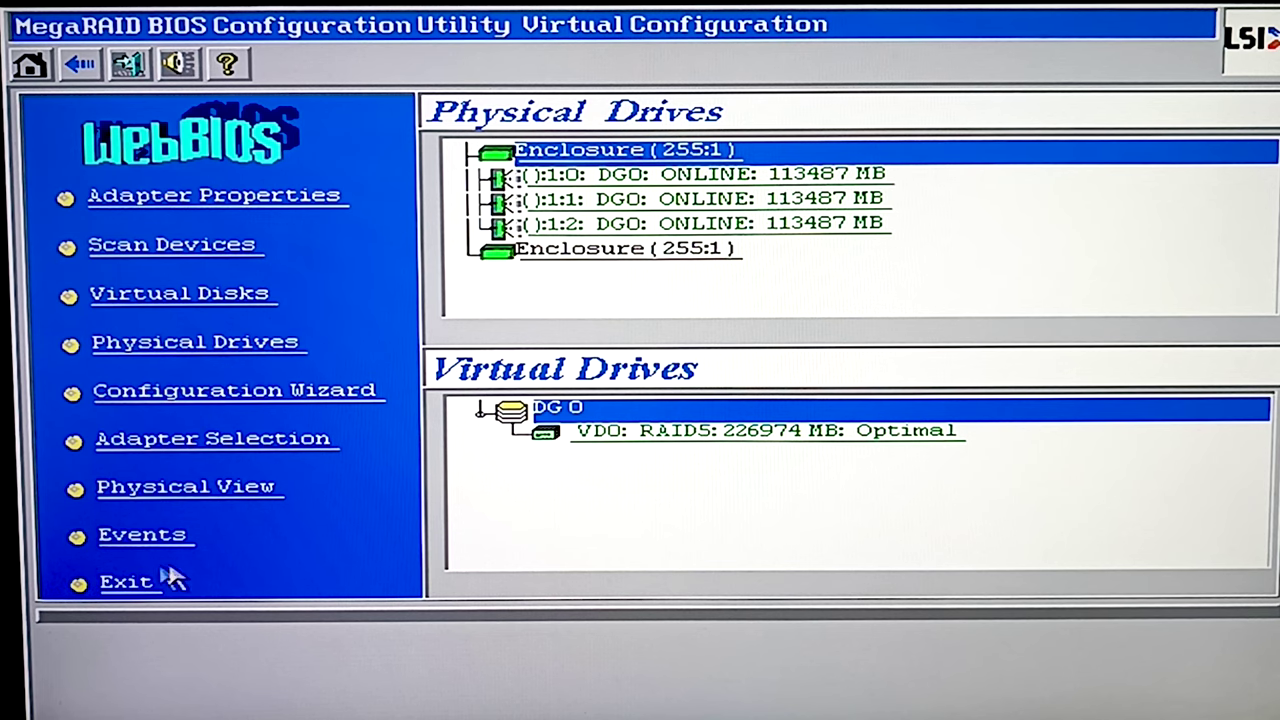
click(128, 588)
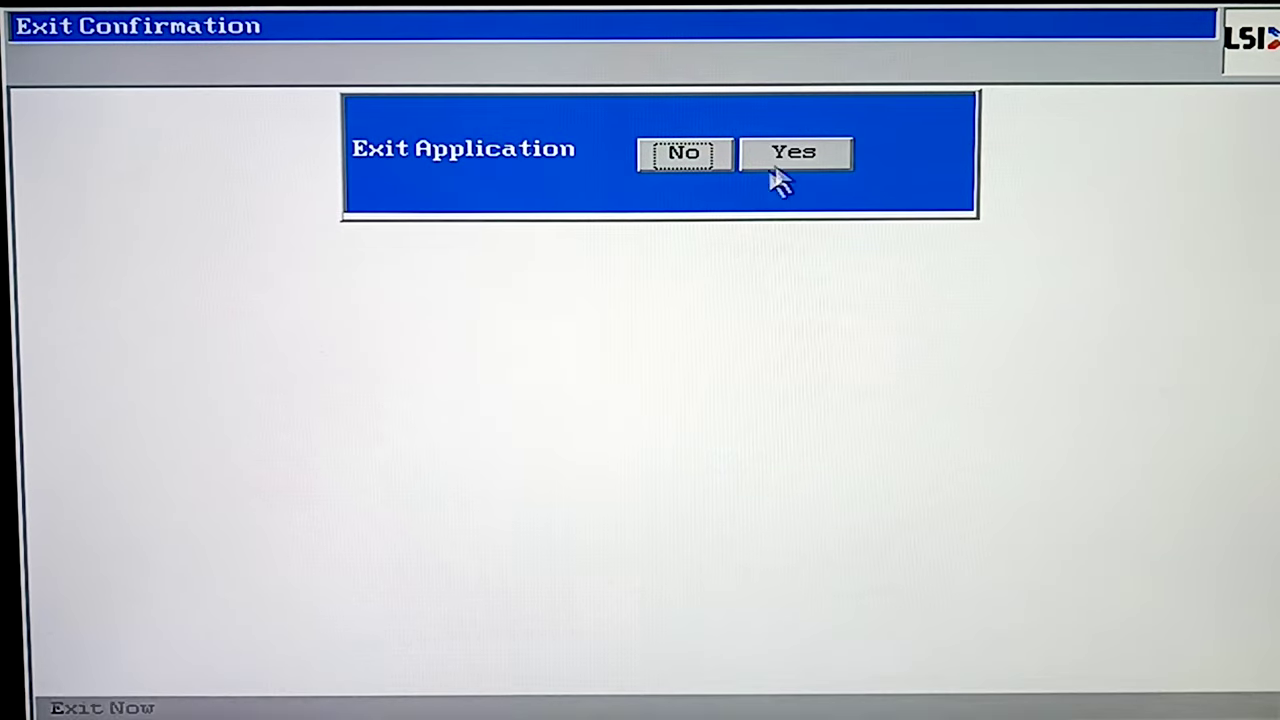
click(812, 163)
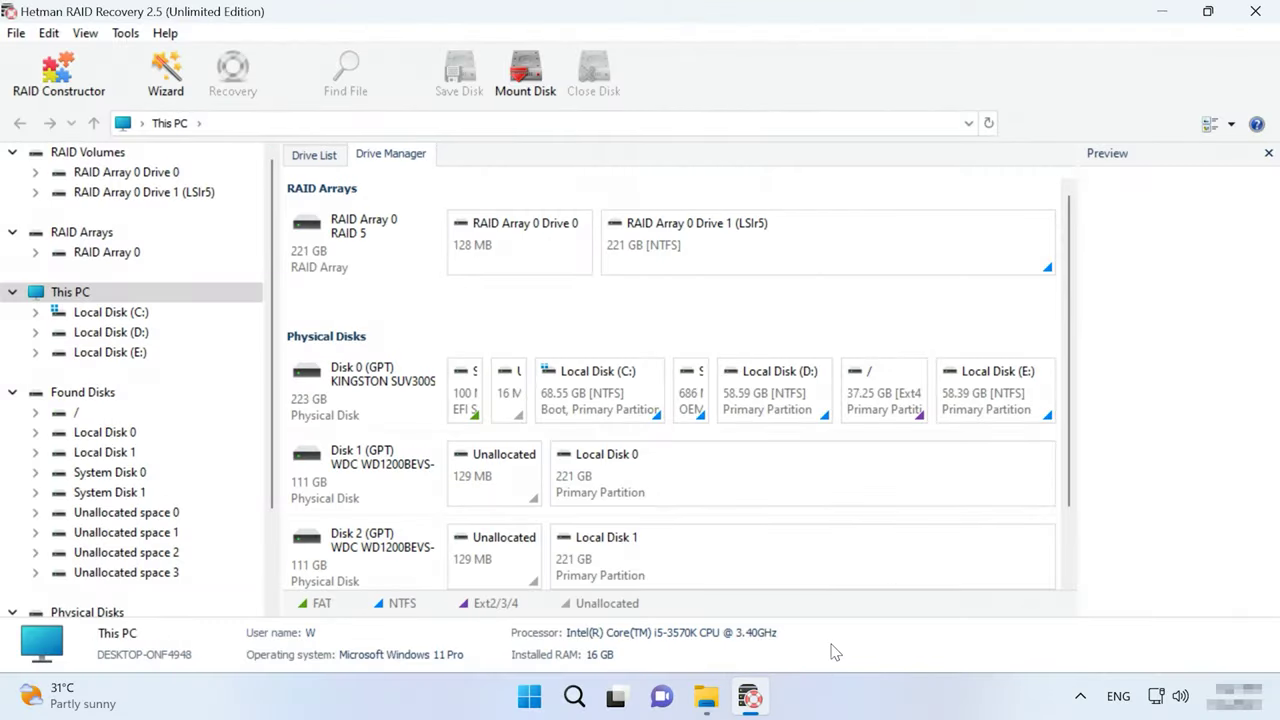
- Inspect RAID Array 0's properties on the RAID tab
click(385, 268)
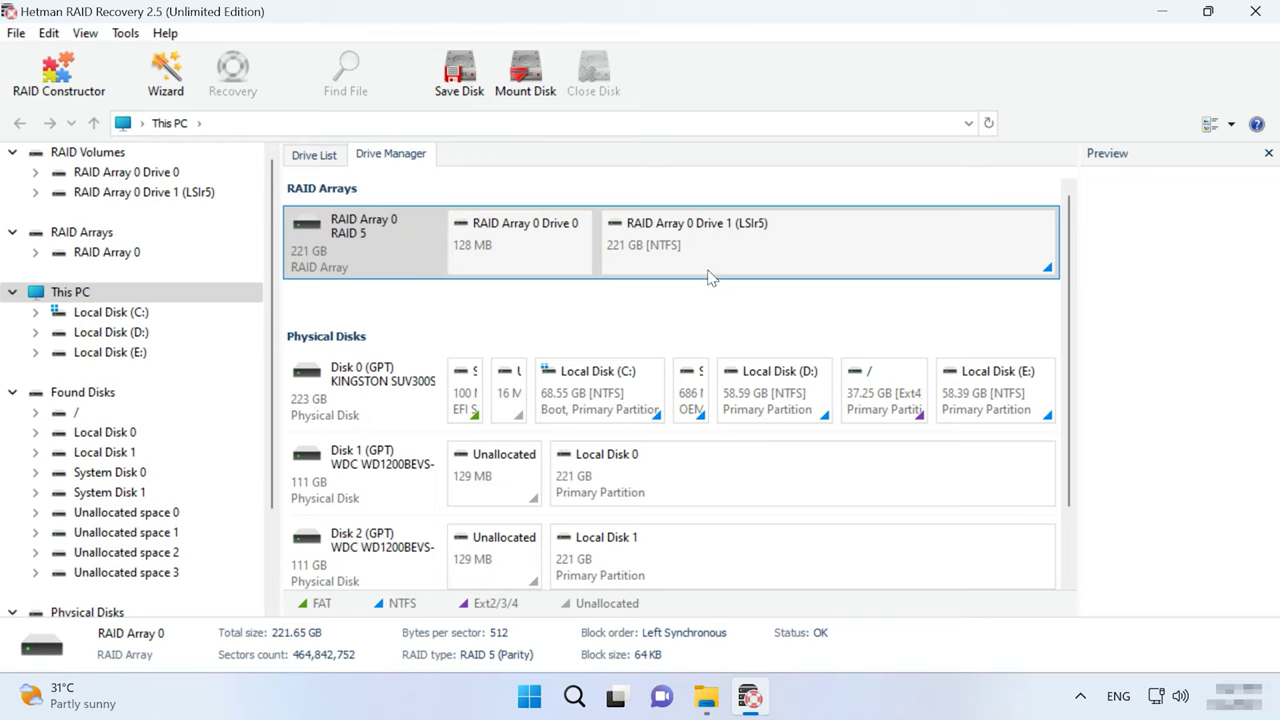
double_click(405, 244)
right_click(391, 243)
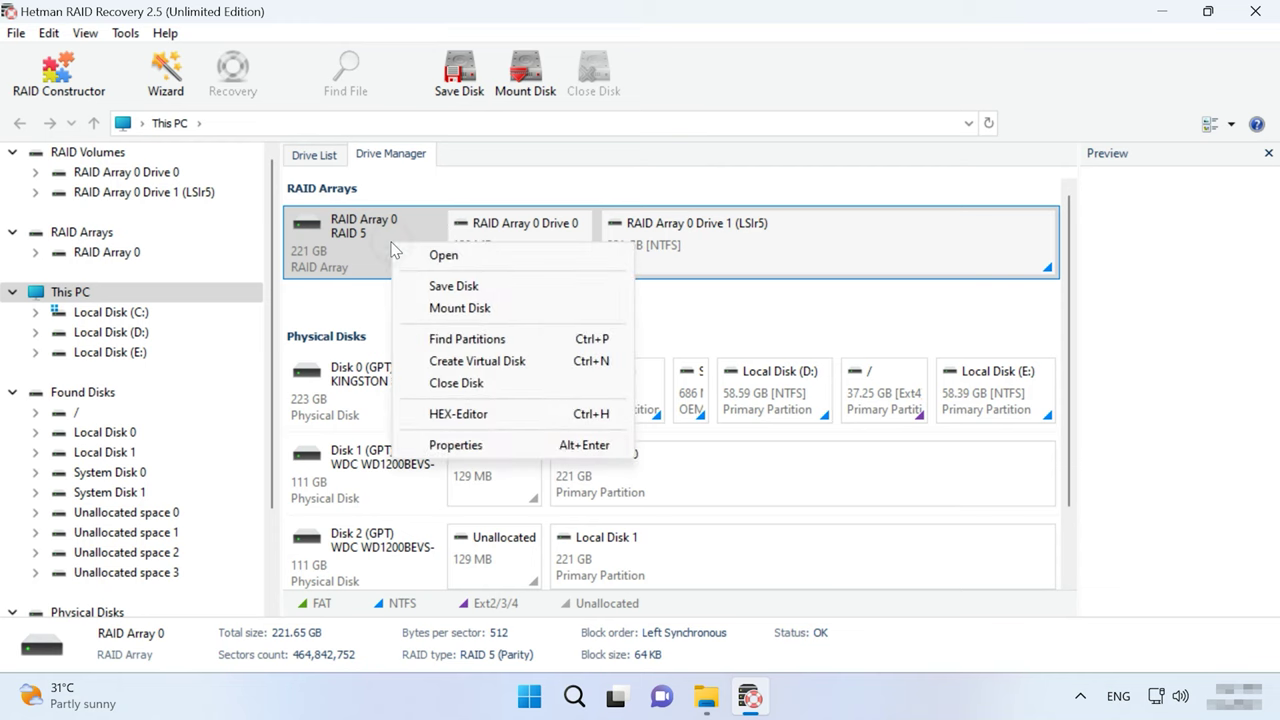
click(507, 446)
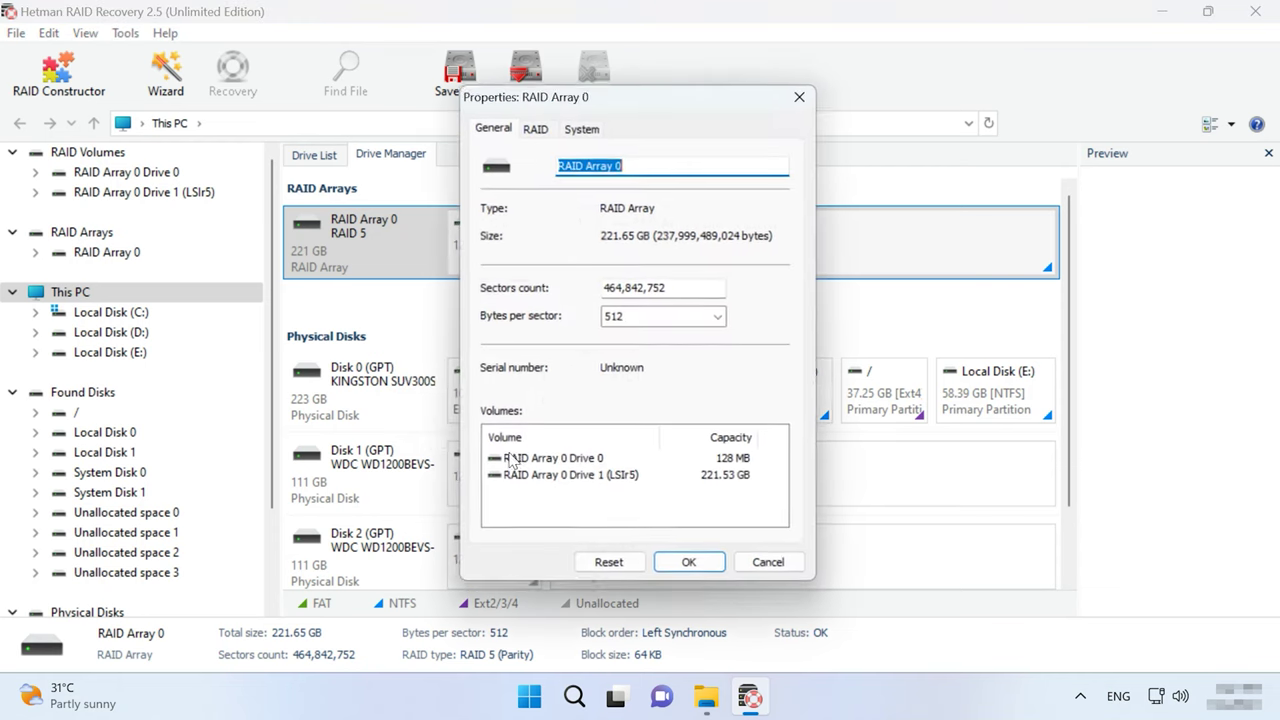
click(536, 130)
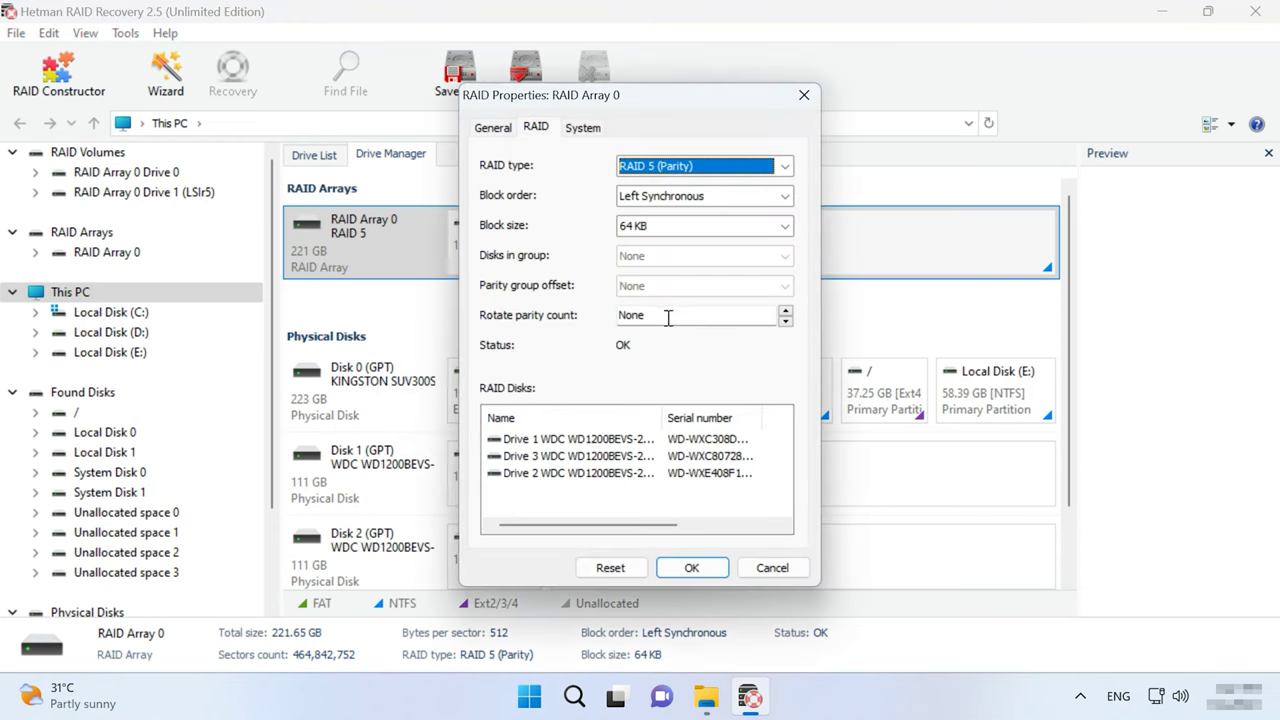
mouse_move(588, 525)
mouse_down()
mouse_move(693, 526)
mouse_move(578, 527)
mouse_up()
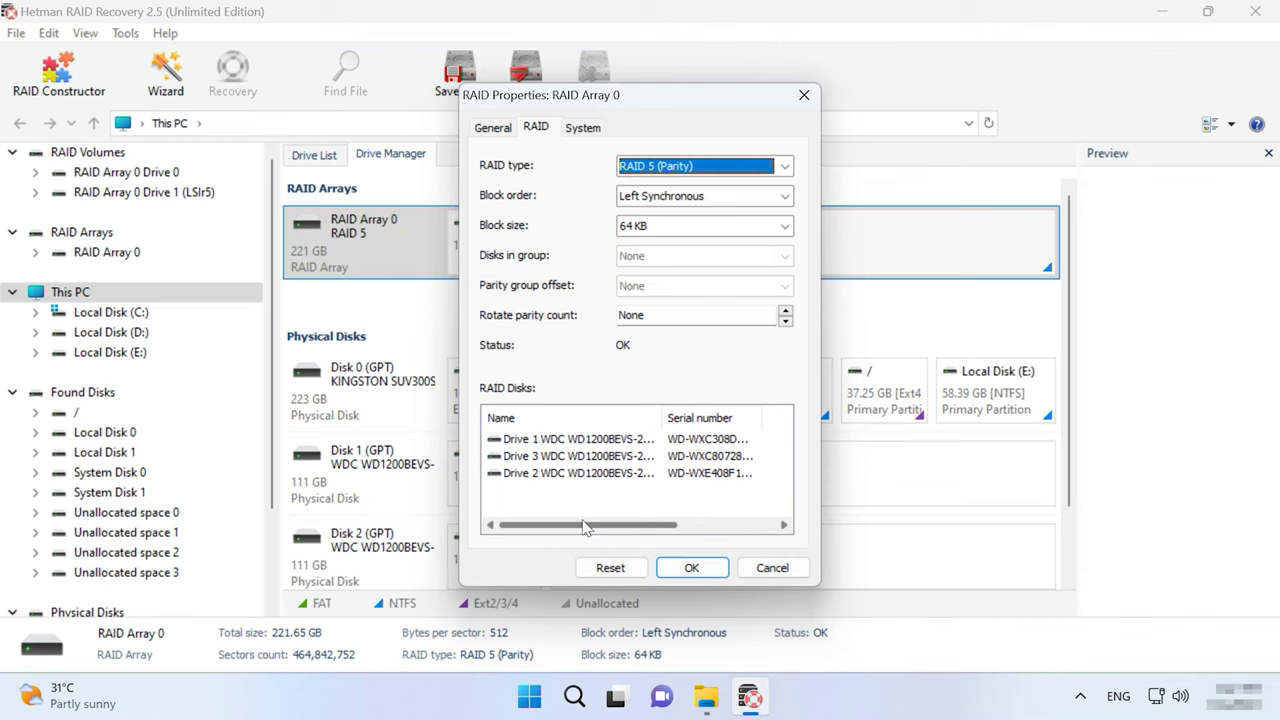
- Close the properties and bring up the actions menu for RAID Array 0 Drive 1
click(689, 567)
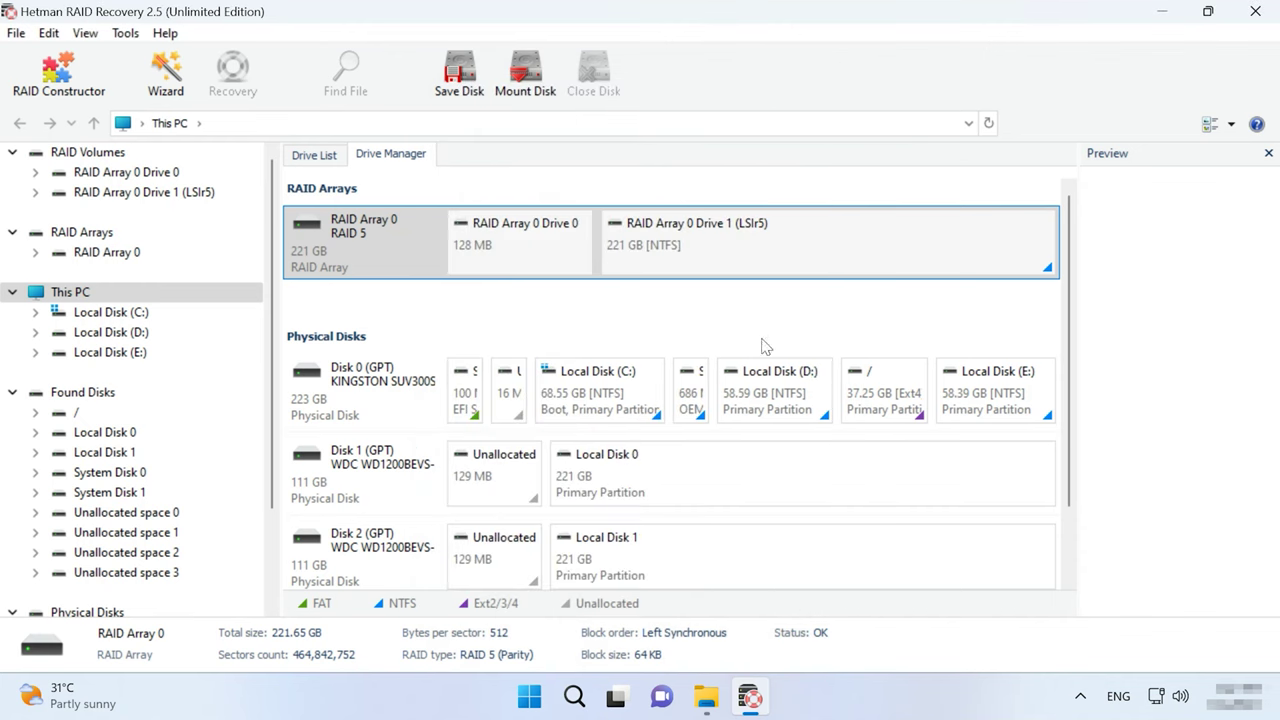
click(806, 248)
right_click(806, 248)
- Fast-scan RAID Array 0 Drive 1, finding 12 folders and 316 files, then return to This PC
click(866, 263)
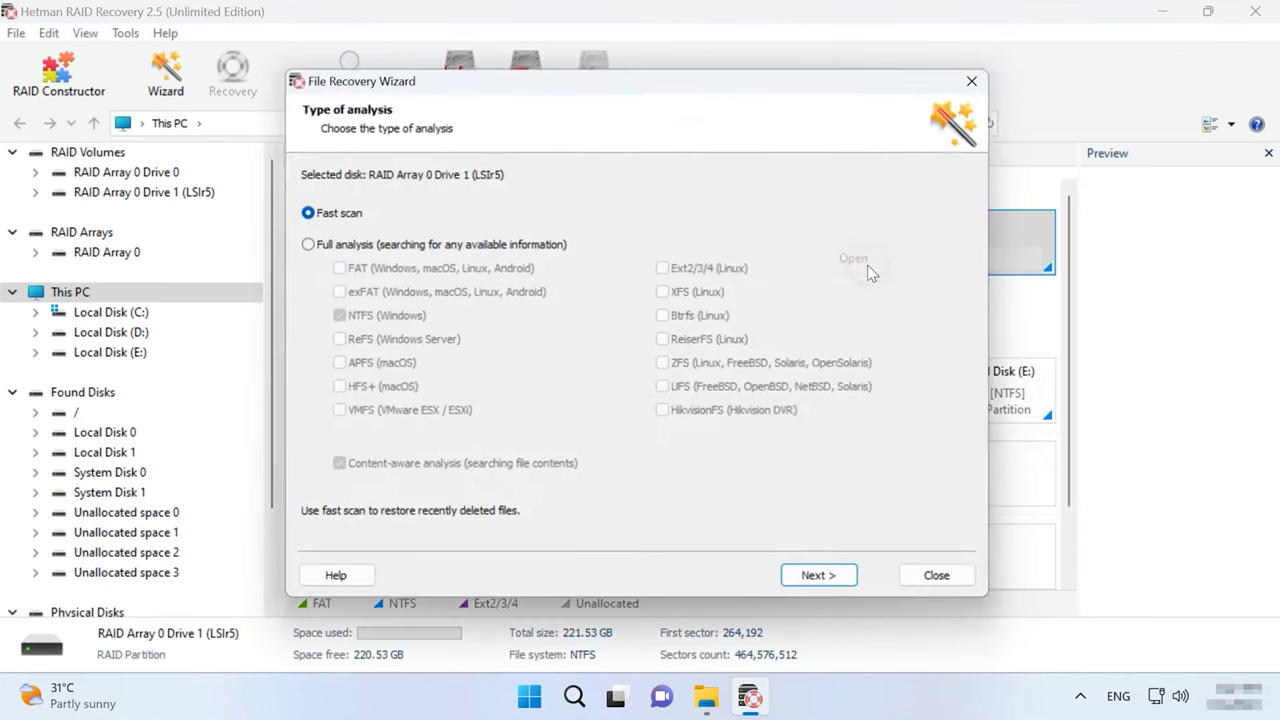
click(360, 246)
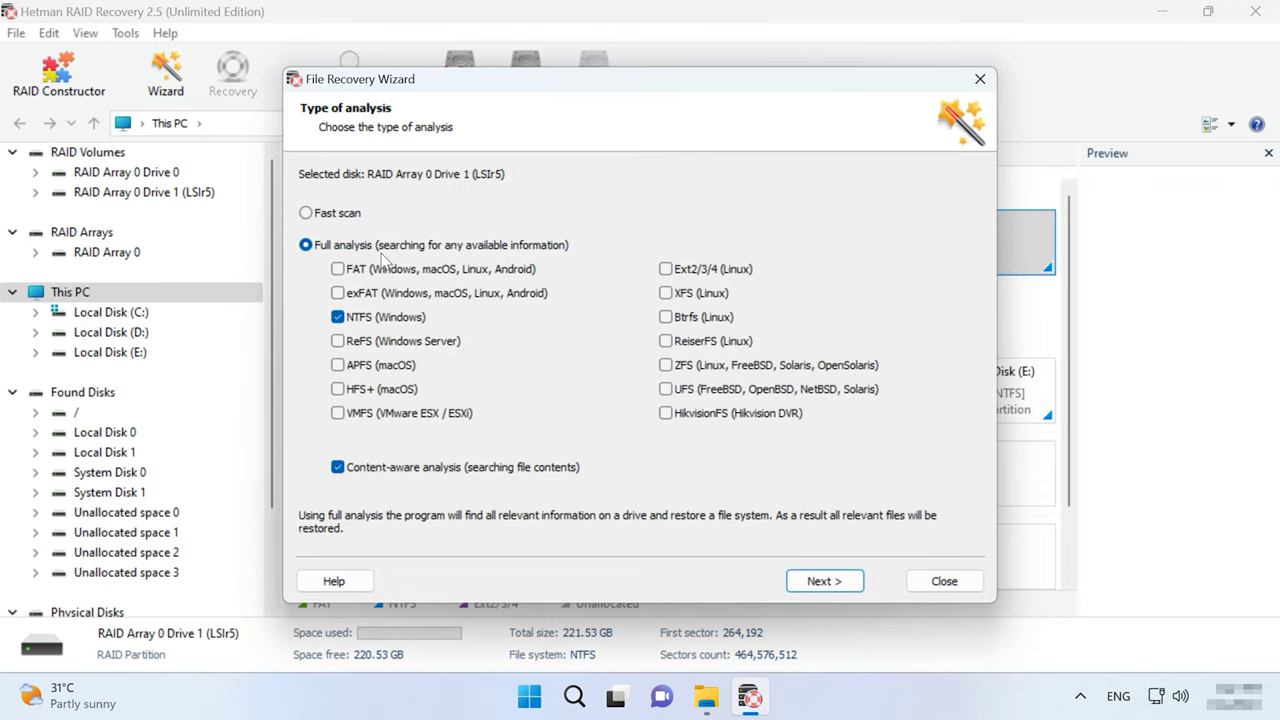
click(344, 215)
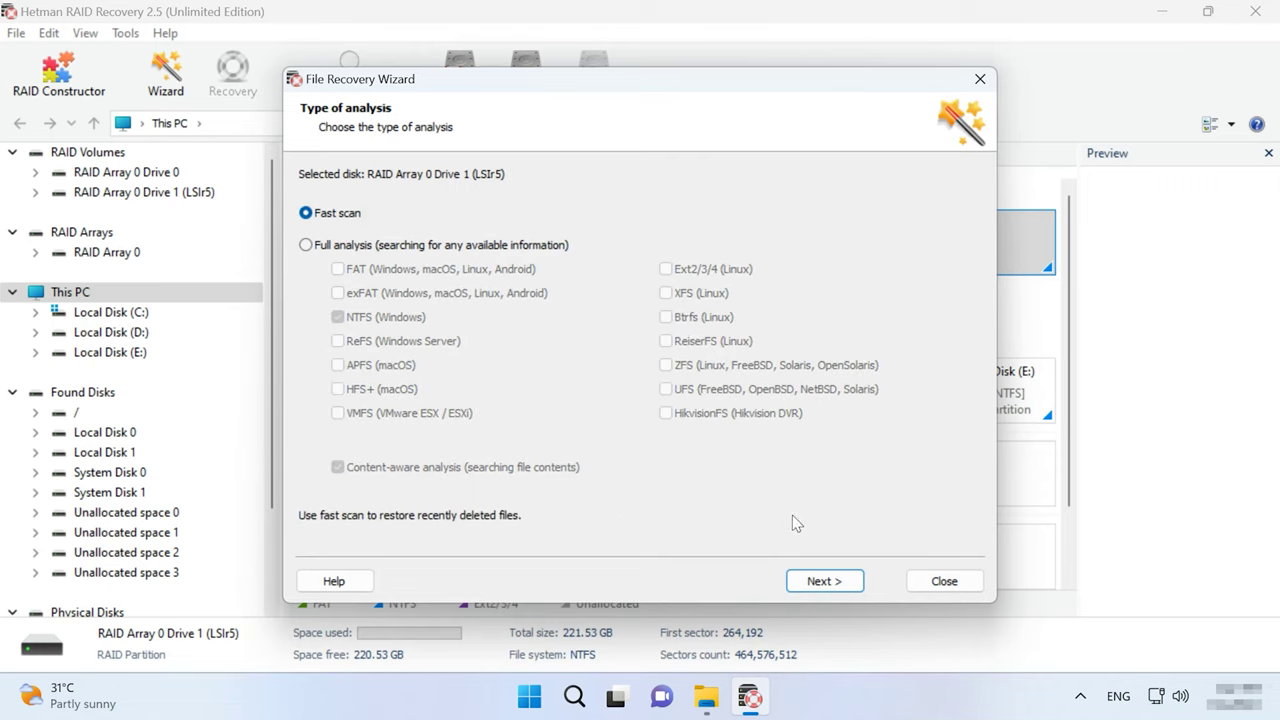
click(824, 581)
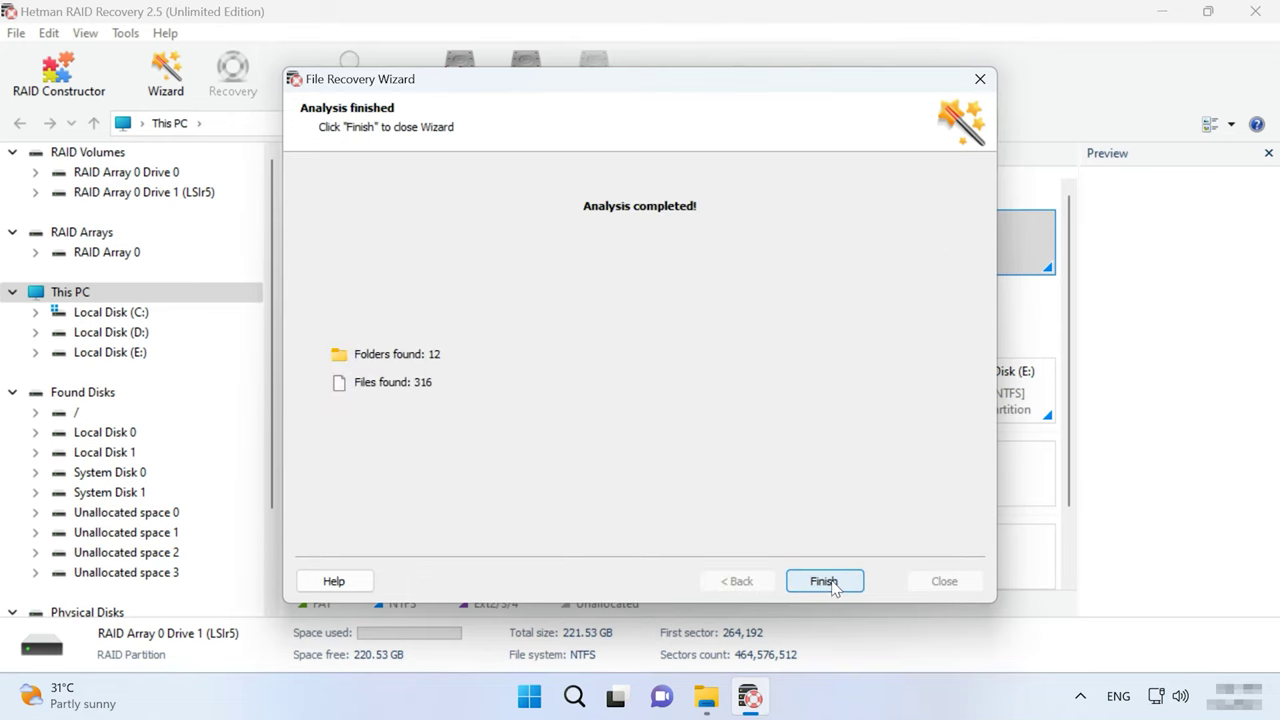
click(824, 581)
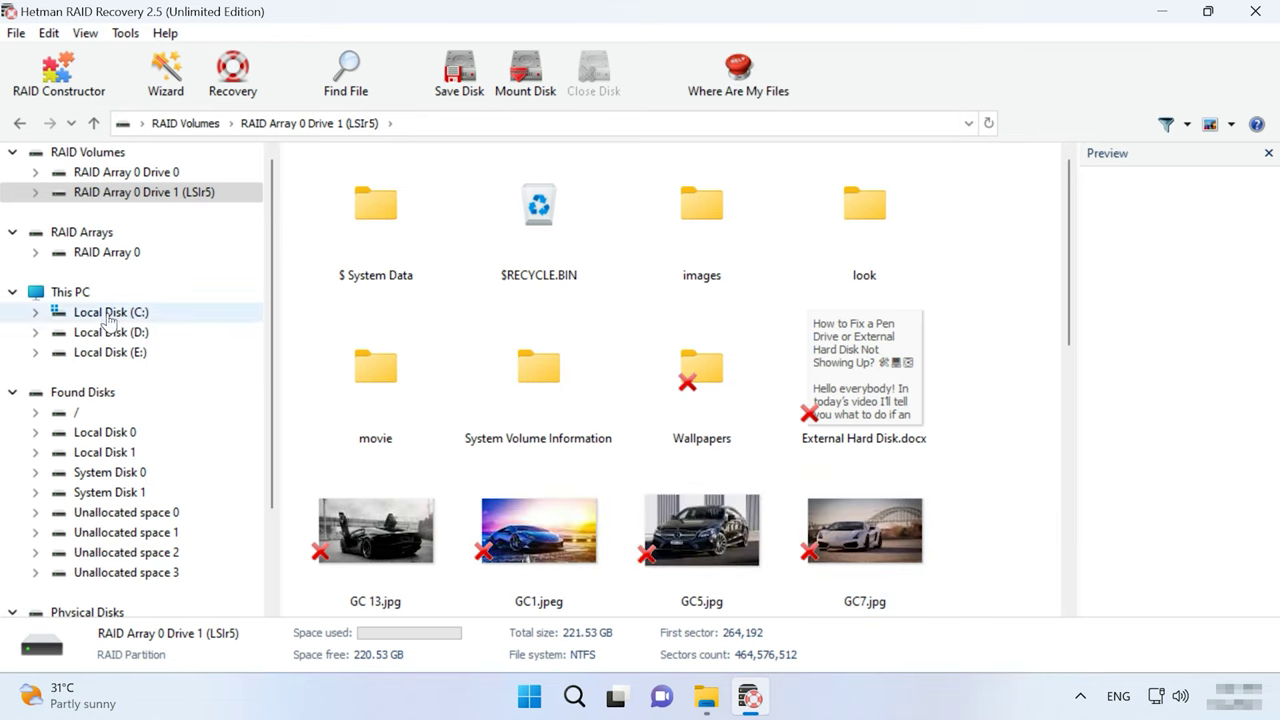
click(70, 292)
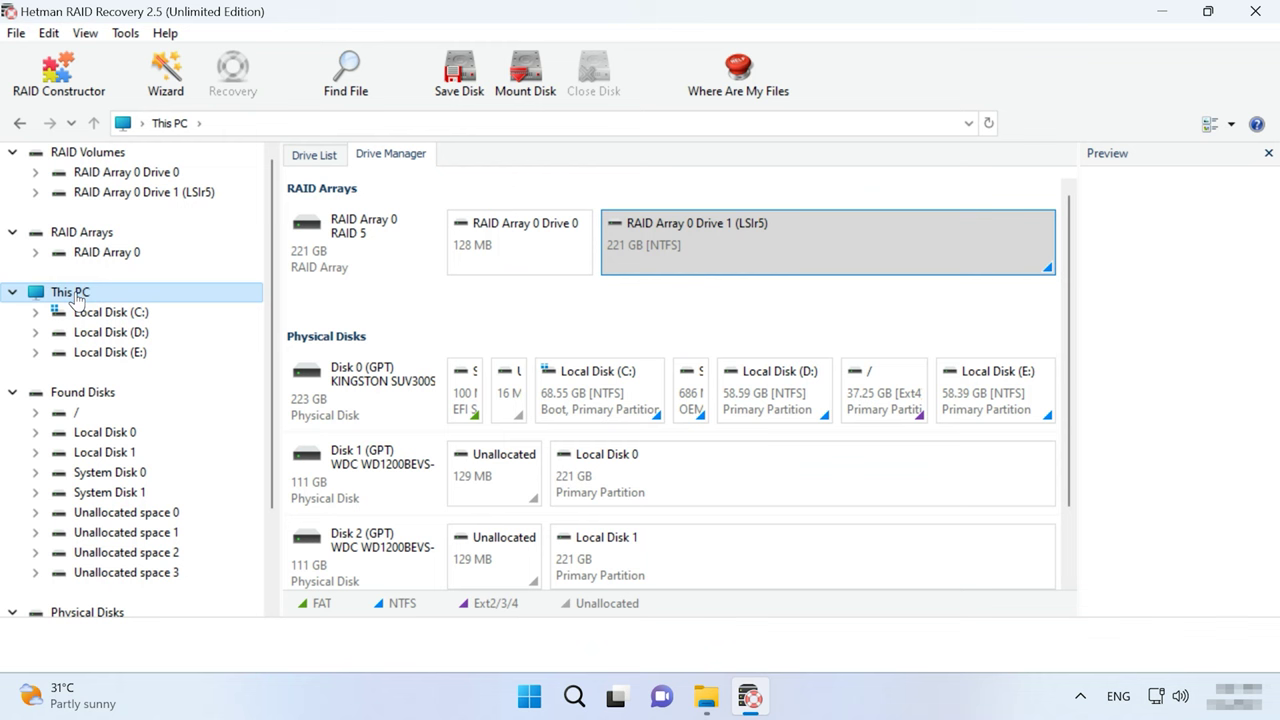
- Reanalyse Drive 1 with a full NTFS, content-aware analysis and browse the found files
right_click(808, 254)
click(918, 288)
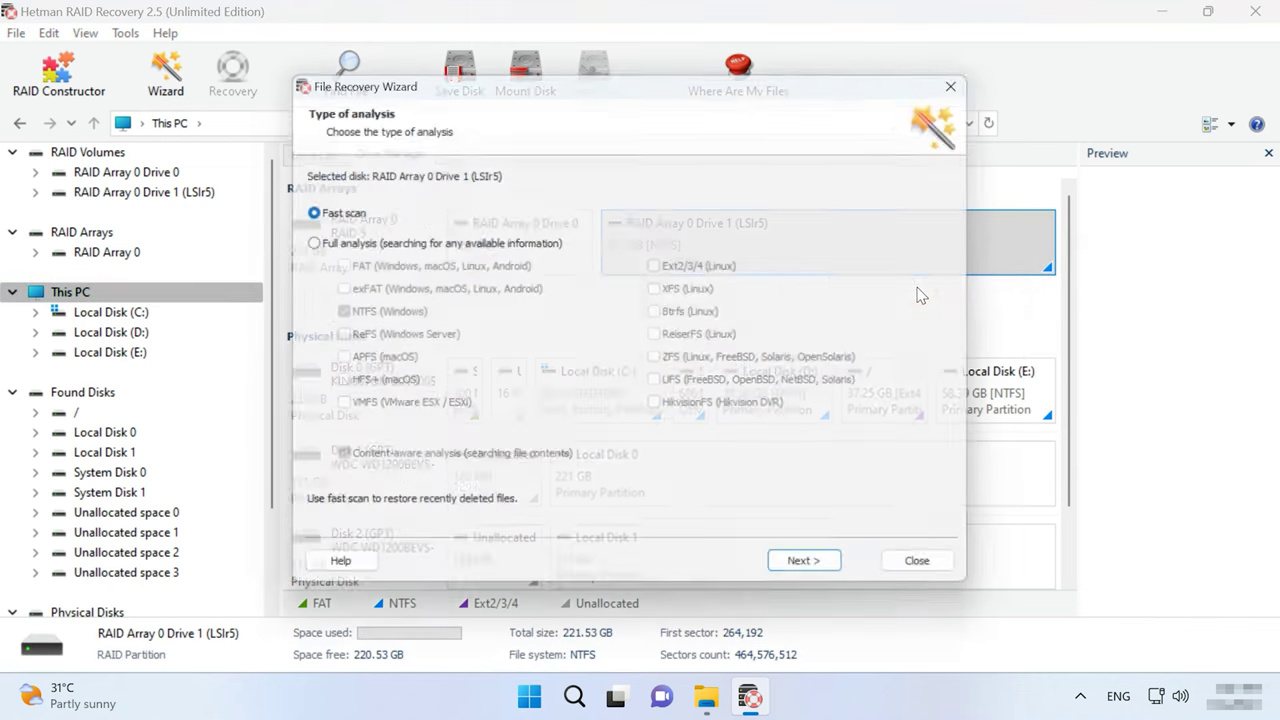
click(308, 245)
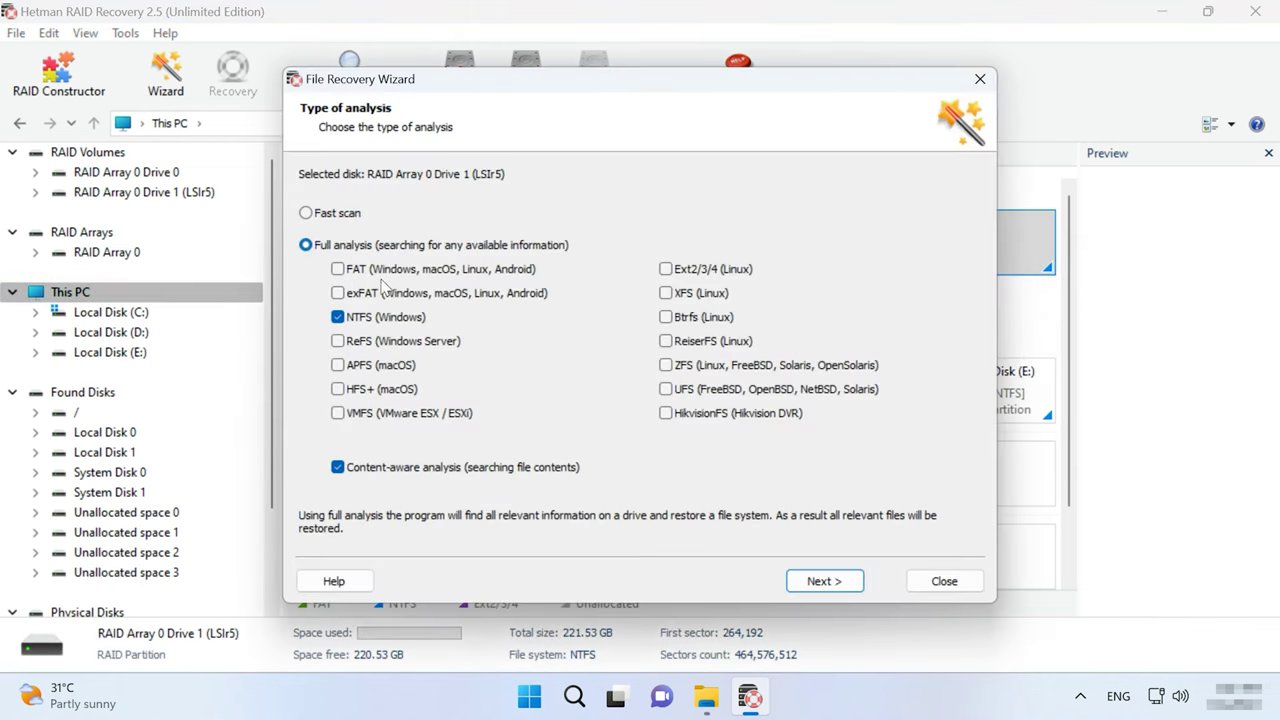
click(352, 469)
click(386, 470)
click(824, 581)
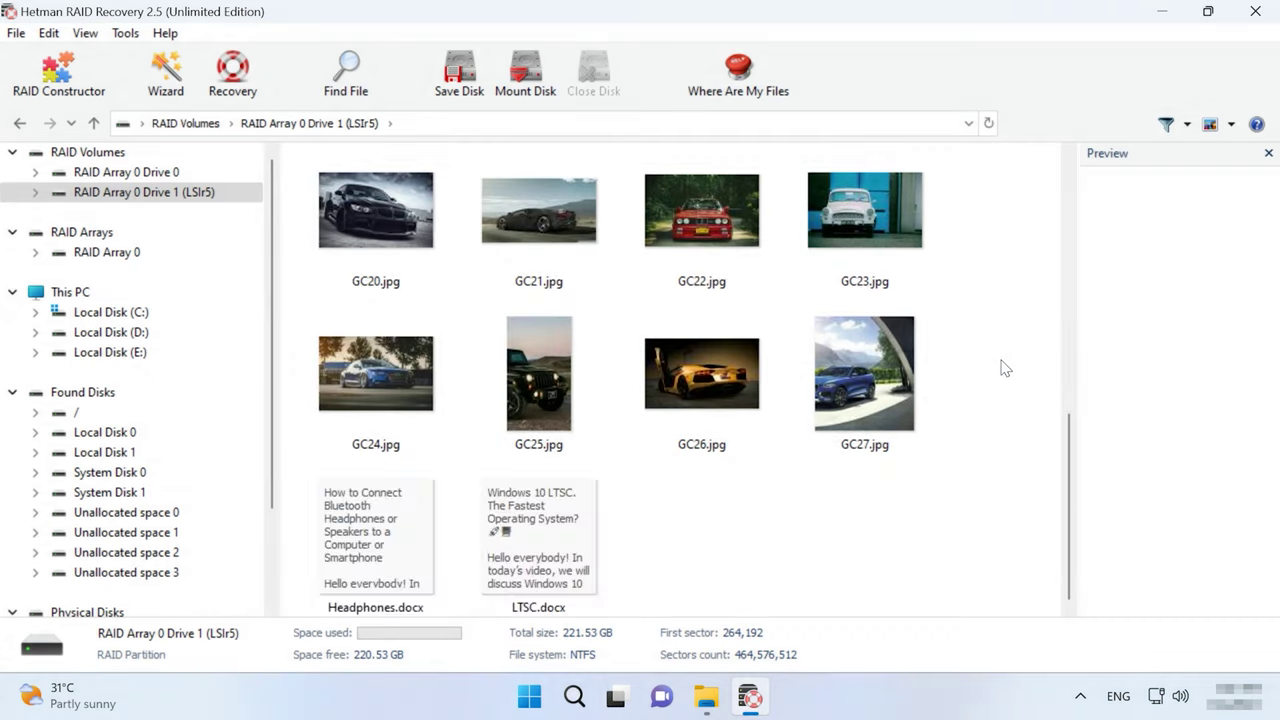
scroll(1003, 367, up, 3)
scroll(1005, 367, up, 4)
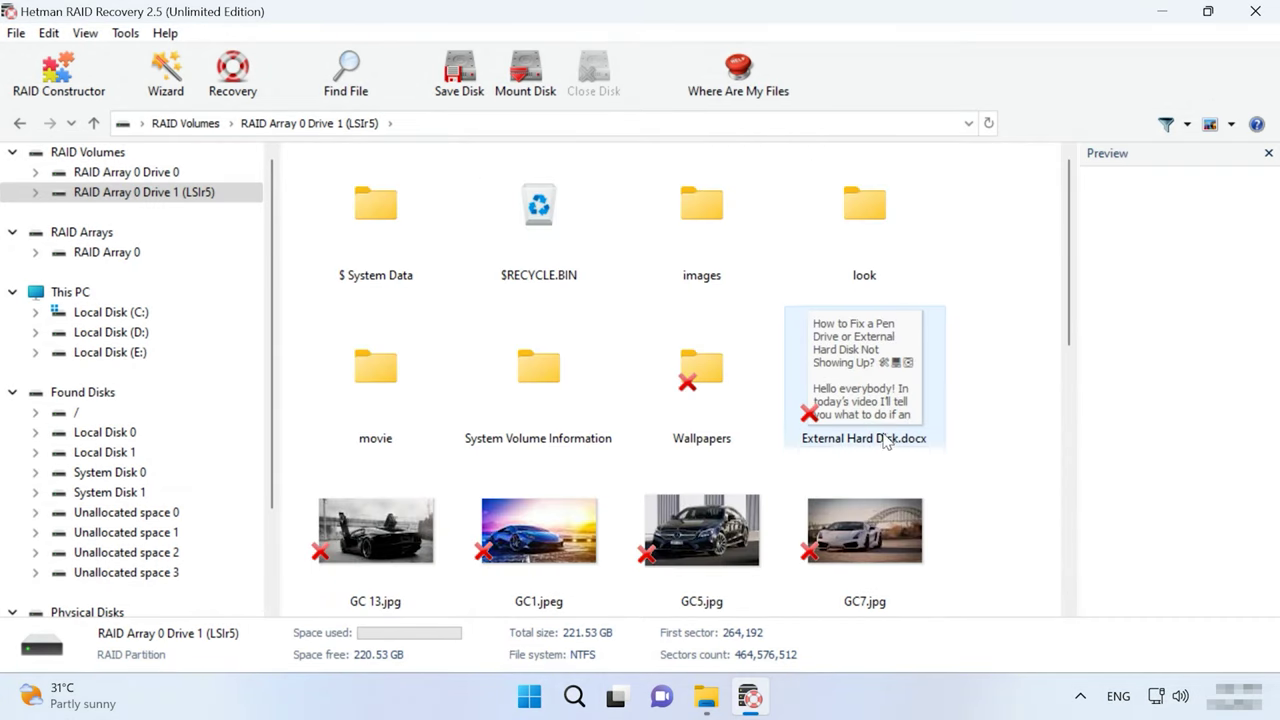
- Preview the found files and select External Hard Disk.docx through GC7.jpg, five files in all
click(853, 438)
click(677, 537)
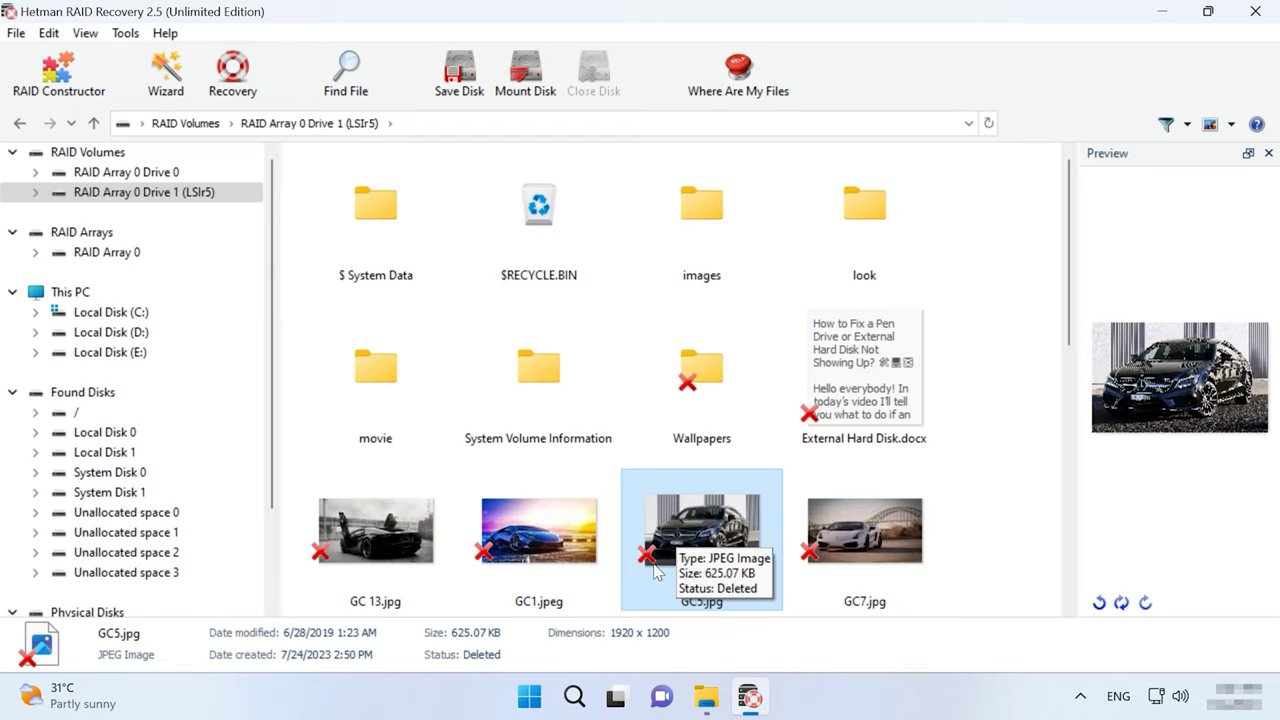
click(995, 537)
click(920, 413)
key(Down)
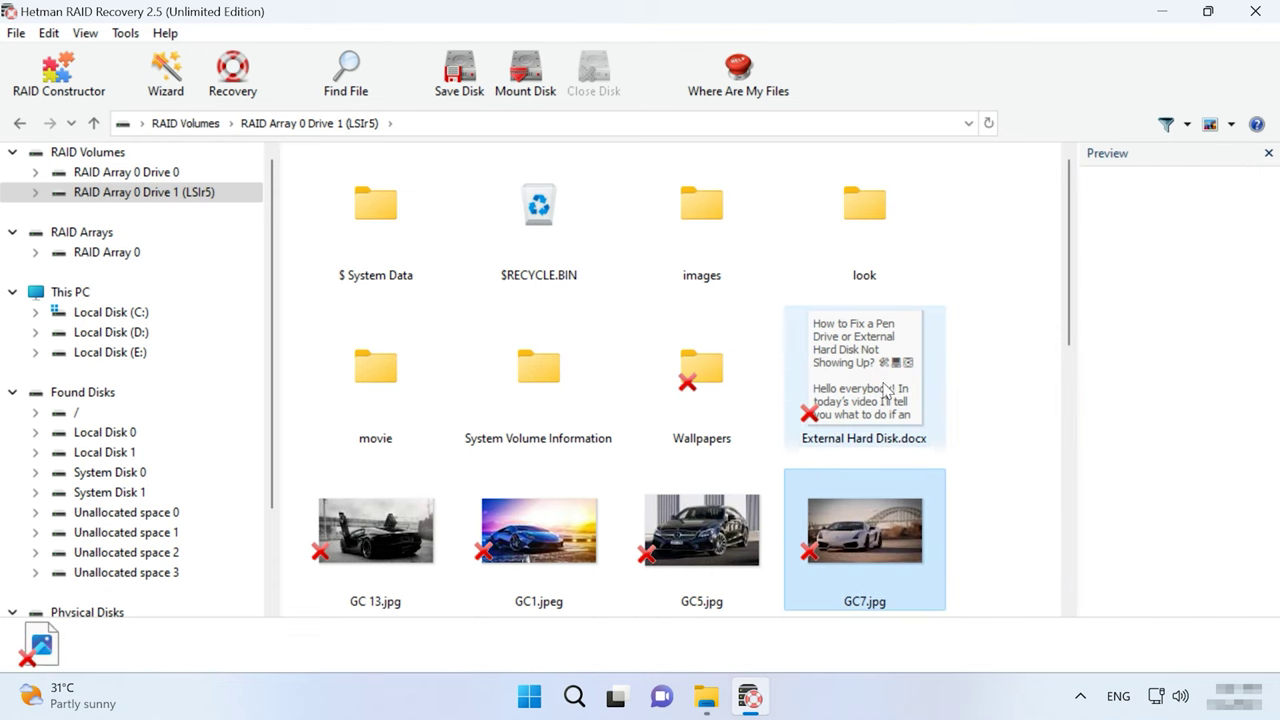
click(1000, 466)
click(833, 348)
shift+click(836, 550)
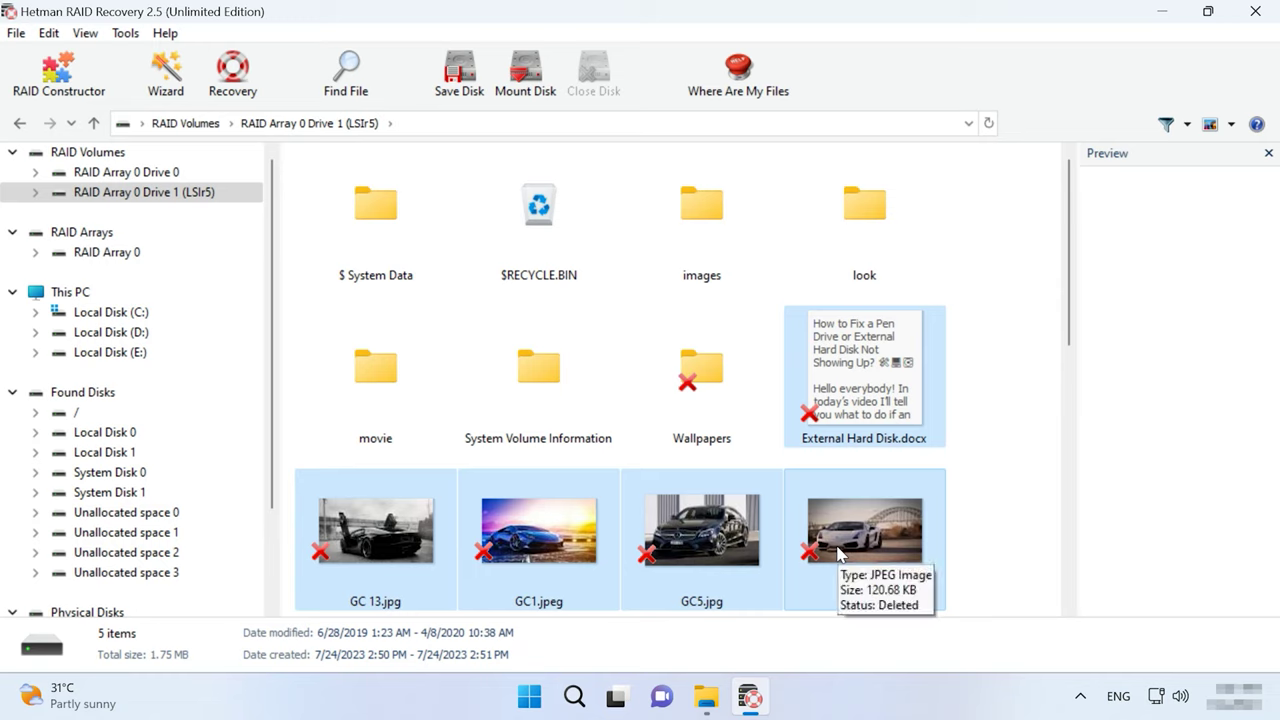
- Recover the five selected files to C:\11\ on the hard disk, then open File Explorer
click(230, 88)
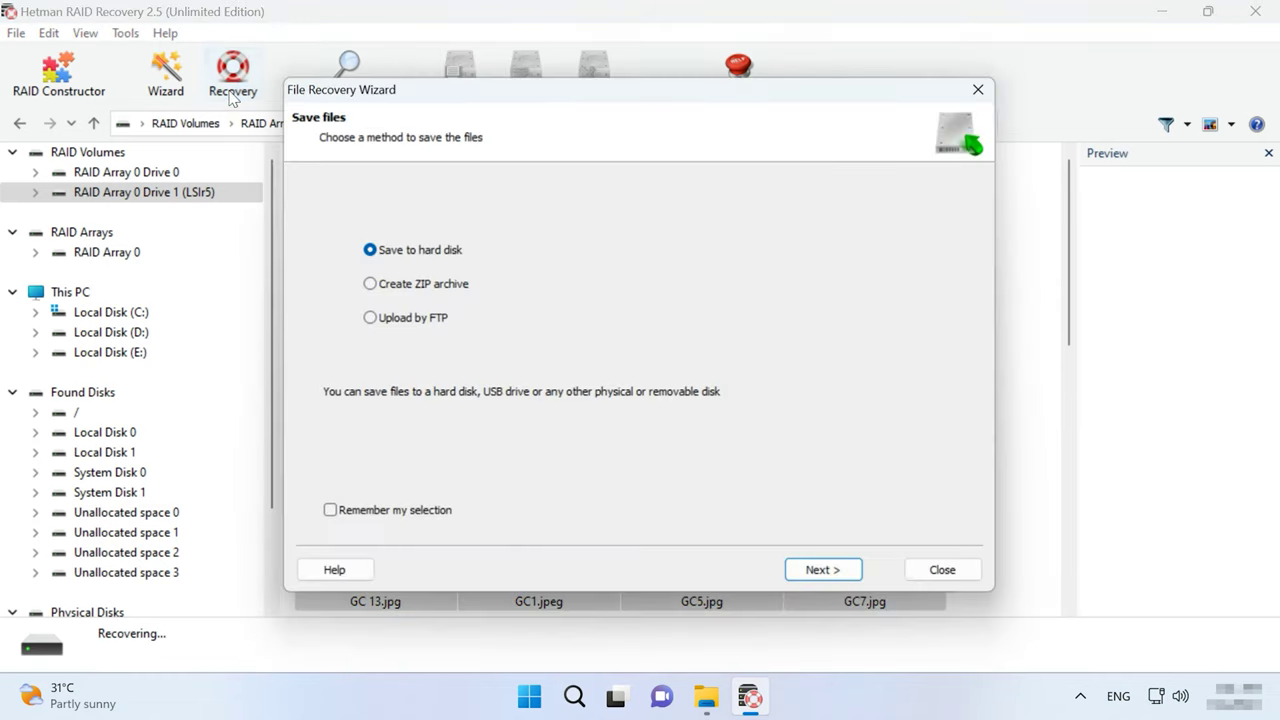
click(824, 571)
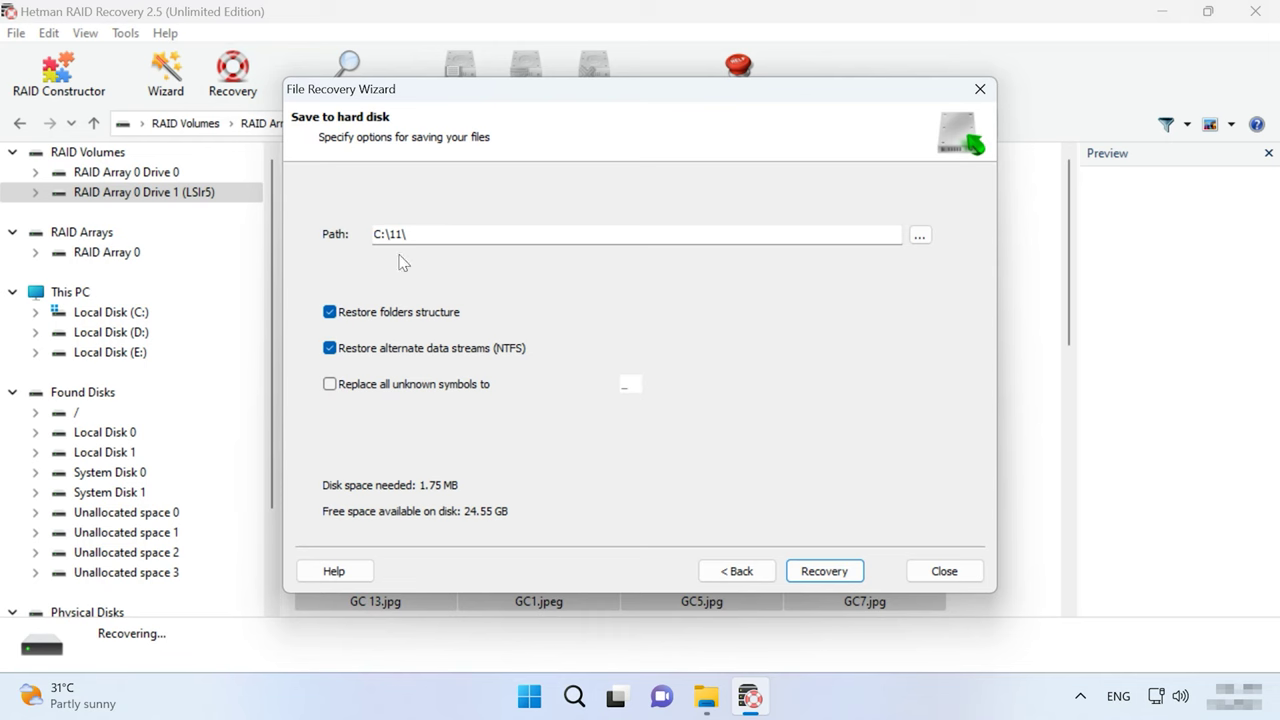
click(806, 578)
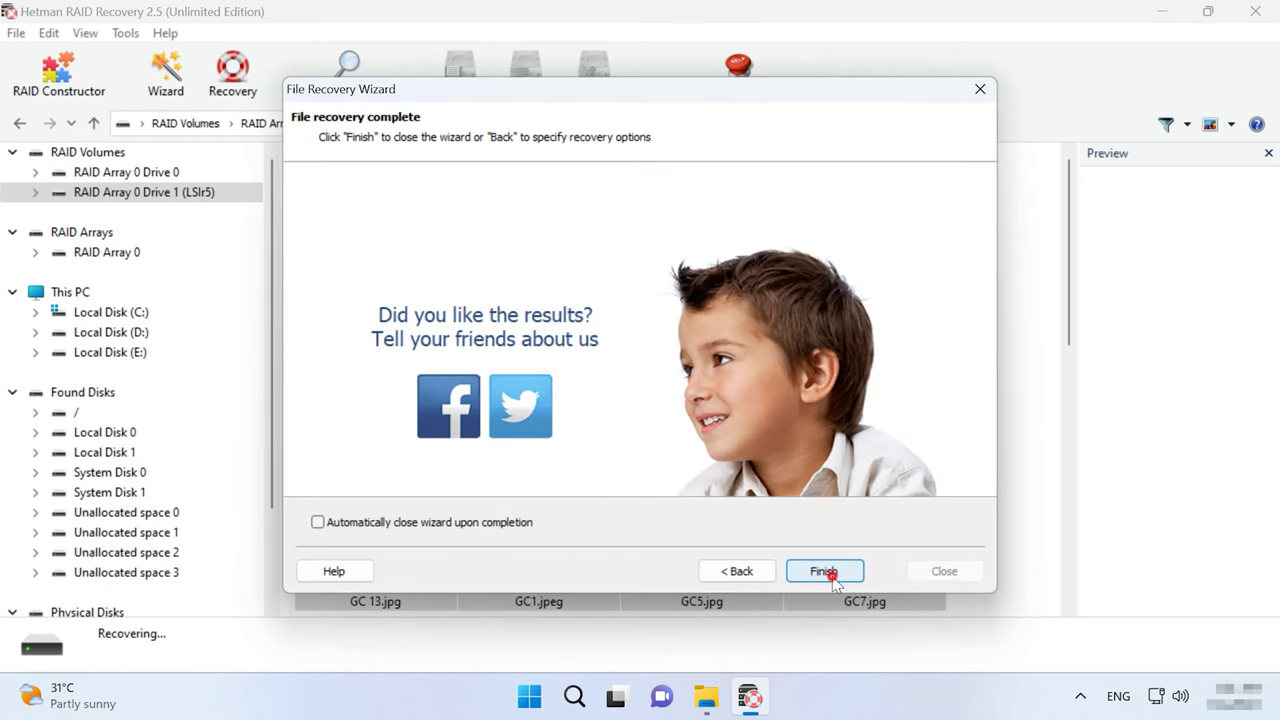
click(825, 572)
click(720, 697)
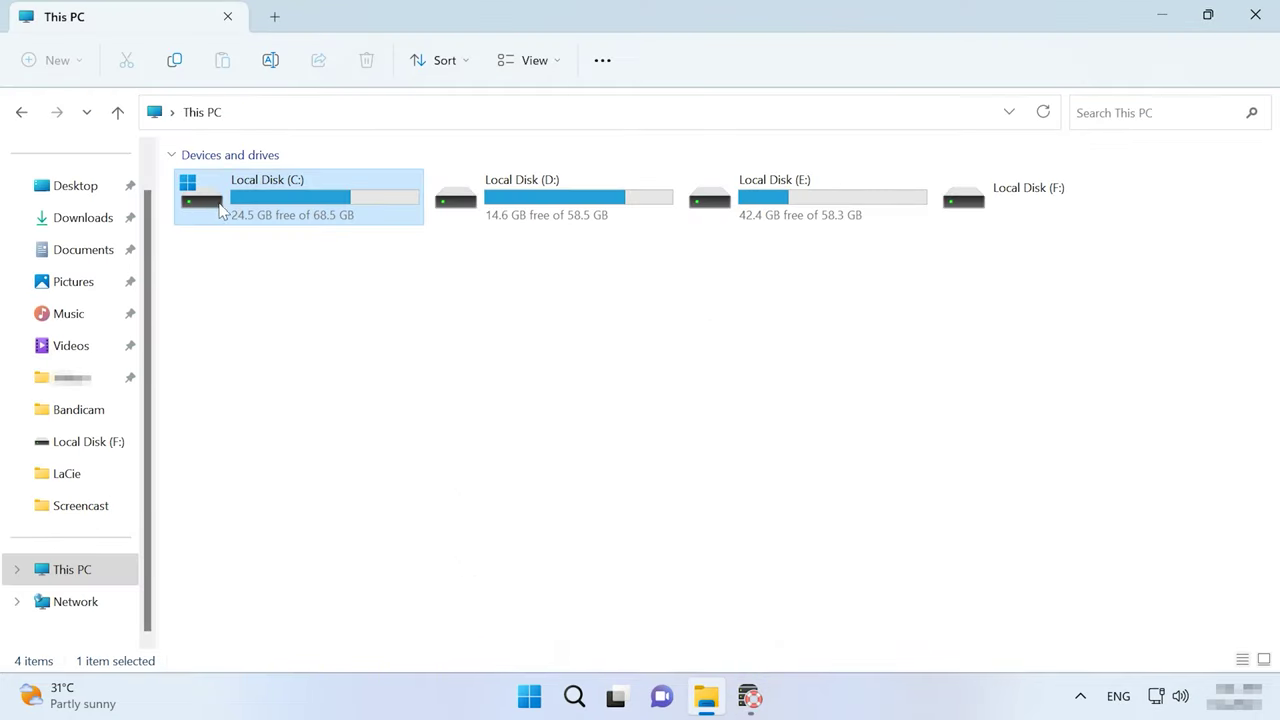
- Open Local Disk (C:) and its 11 folder to view the recovered files
double_click(221, 208)
double_click(246, 183)
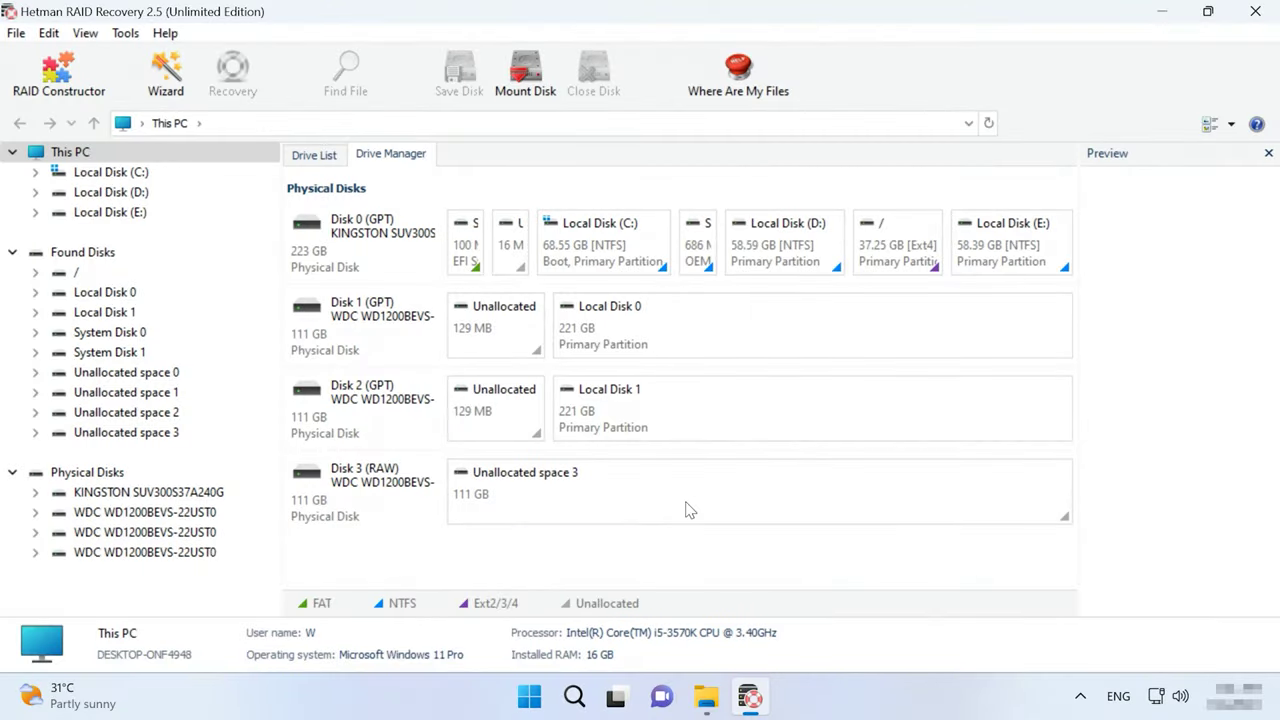
- Start the RAID Constructor in manual mode and set RAID 5, Left Synchronous order, 64 KB blocks
click(60, 80)
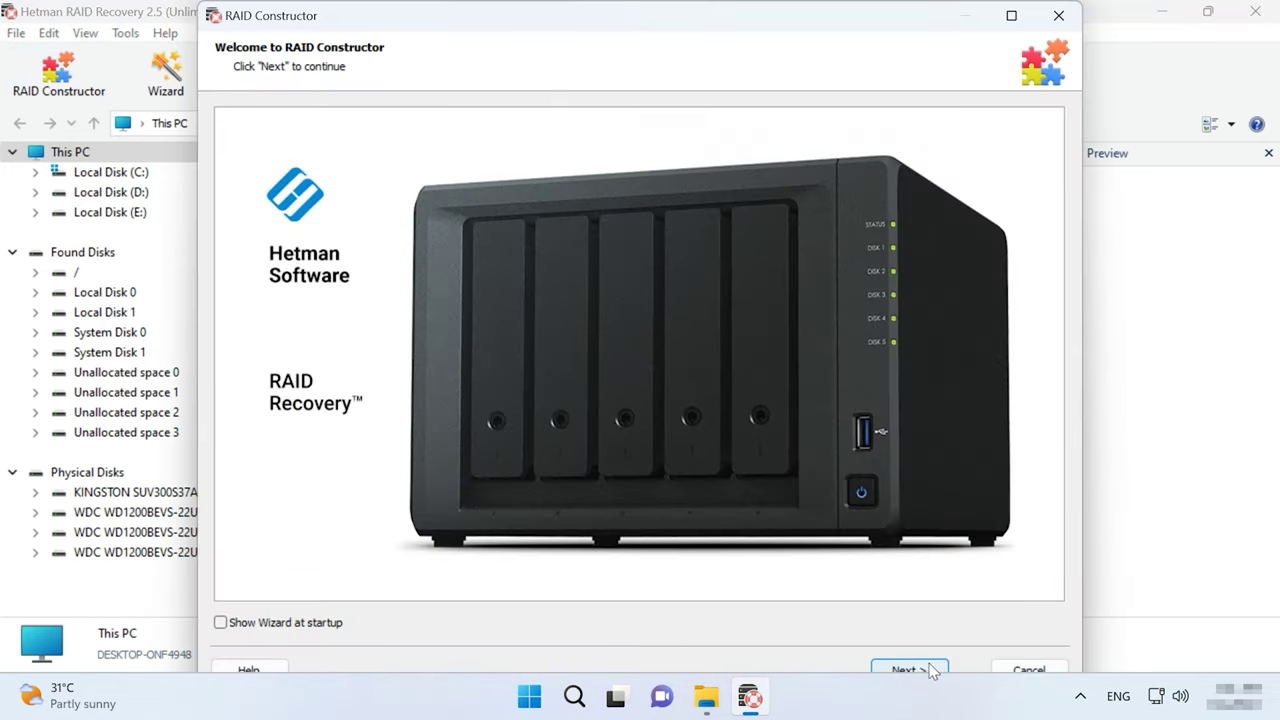
click(927, 668)
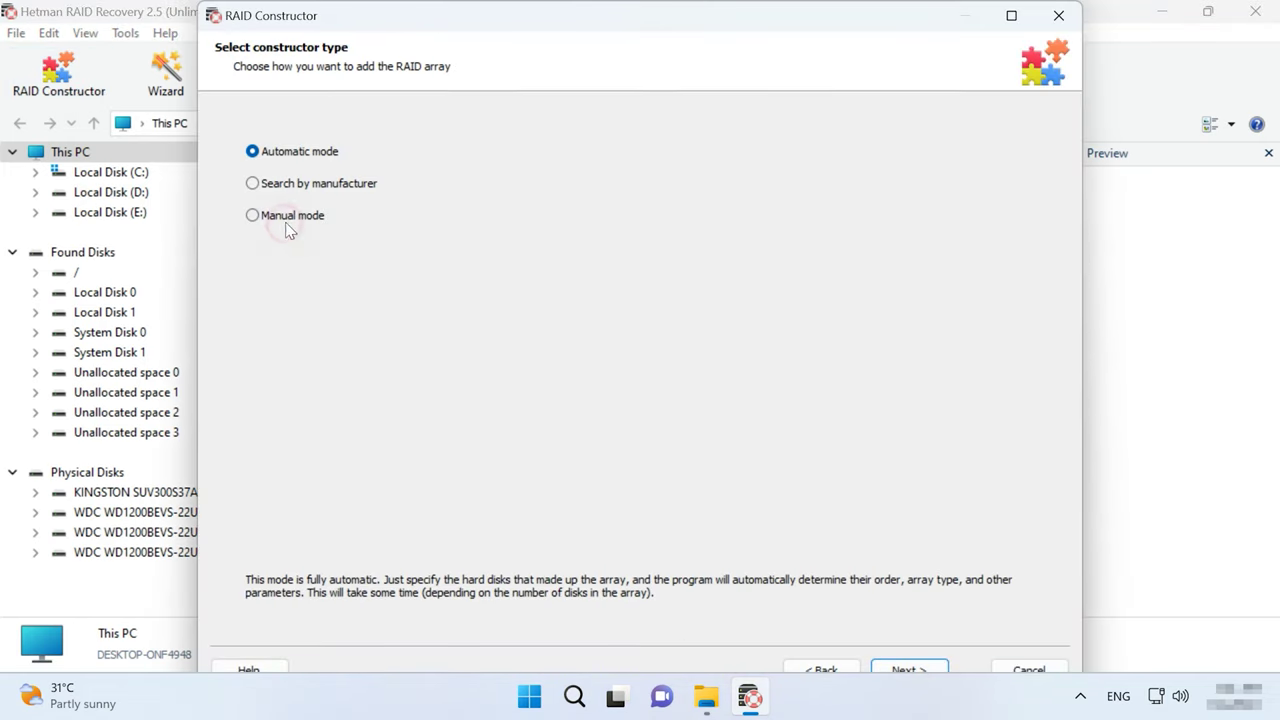
click(292, 216)
click(910, 669)
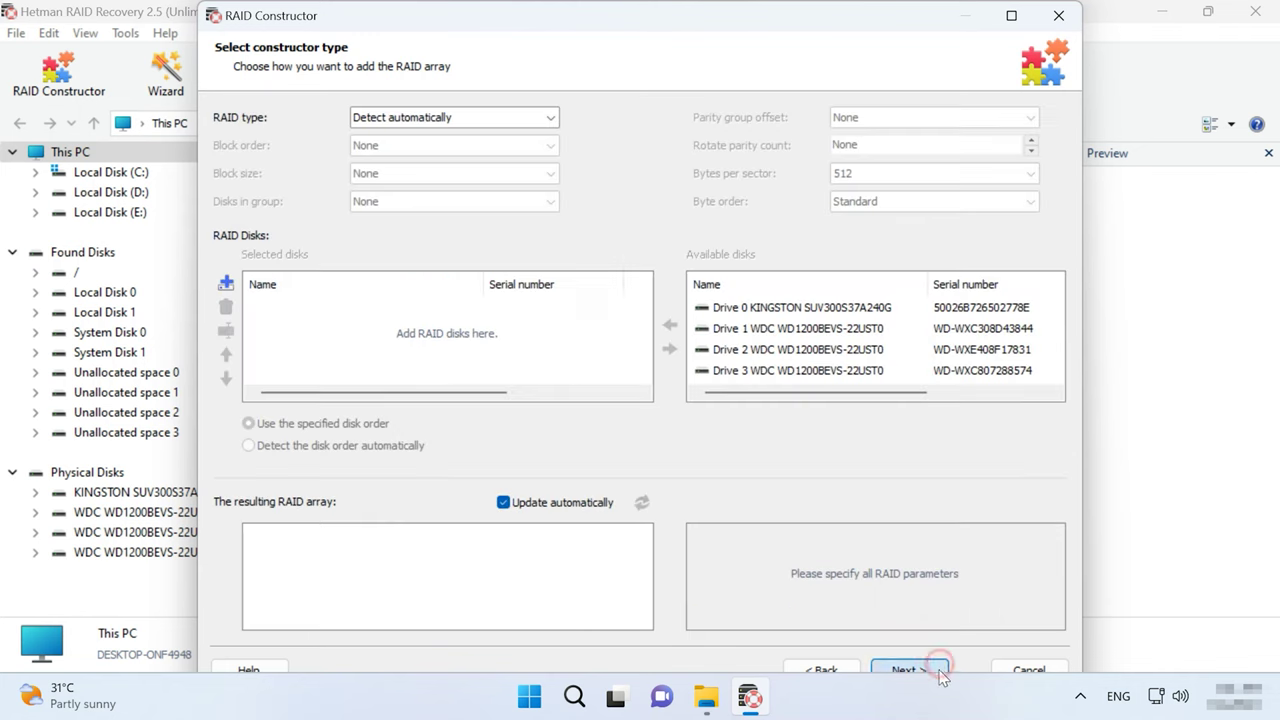
click(461, 125)
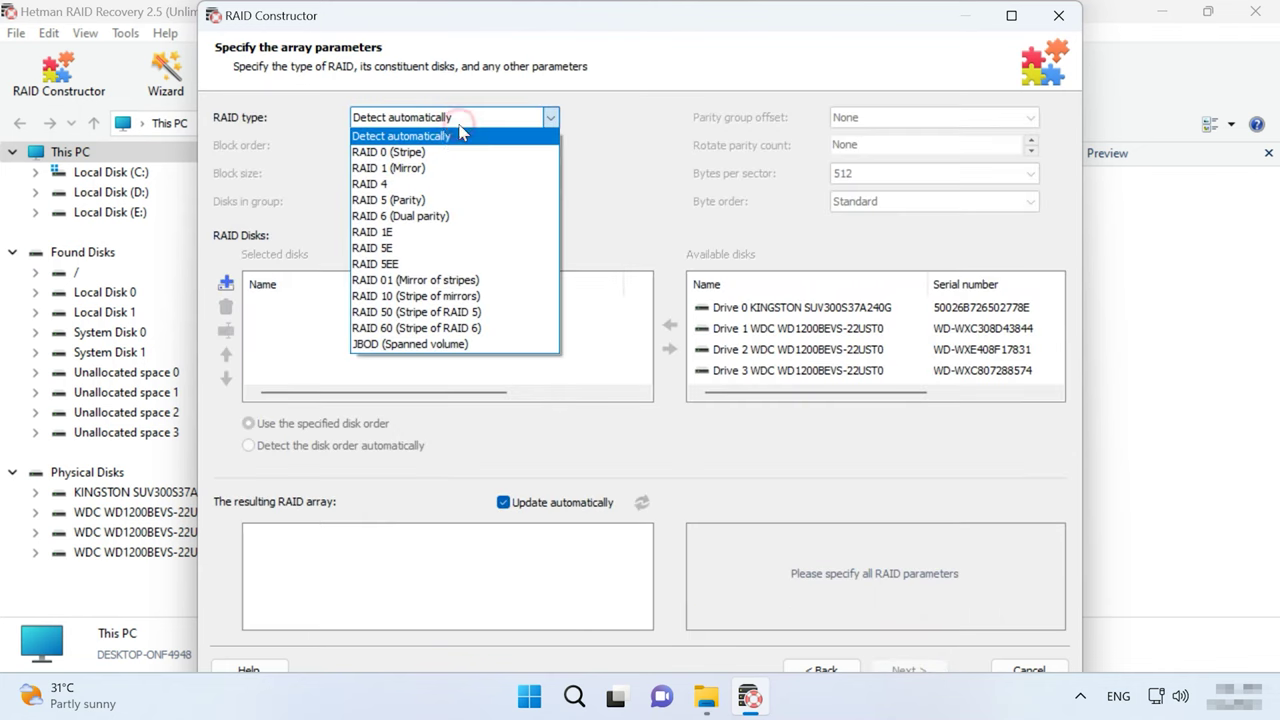
click(406, 199)
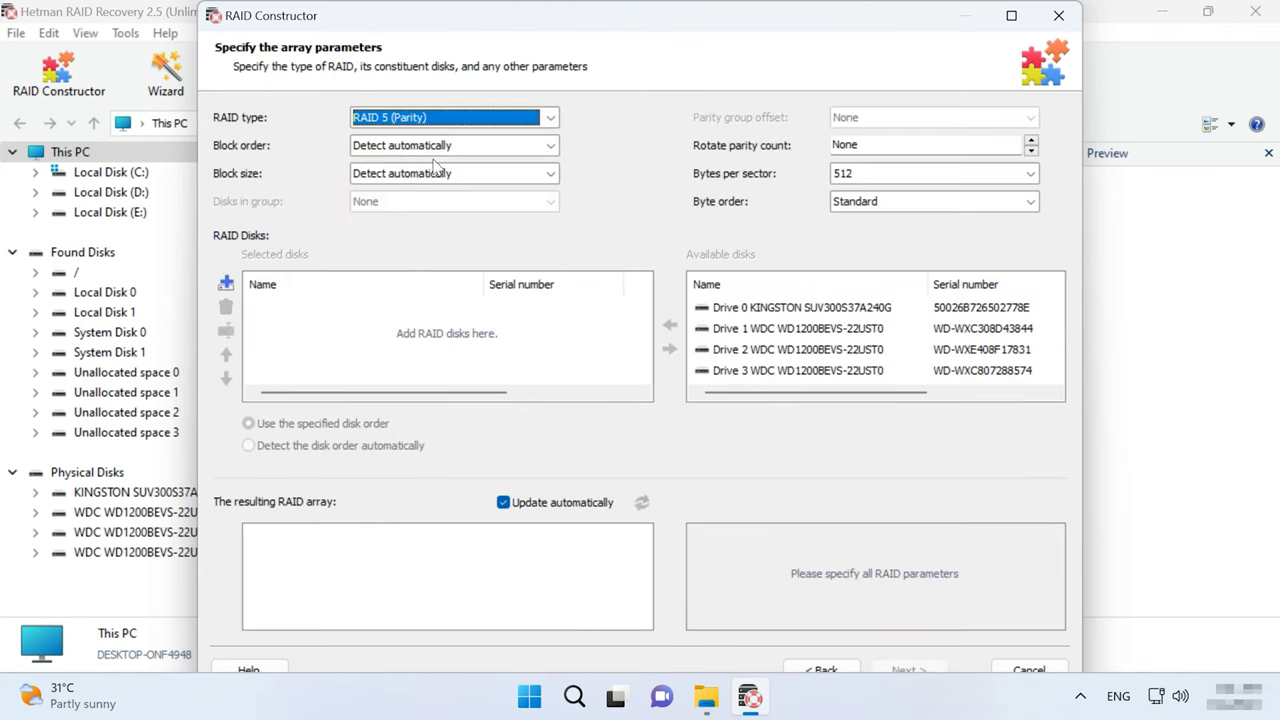
click(437, 145)
click(420, 196)
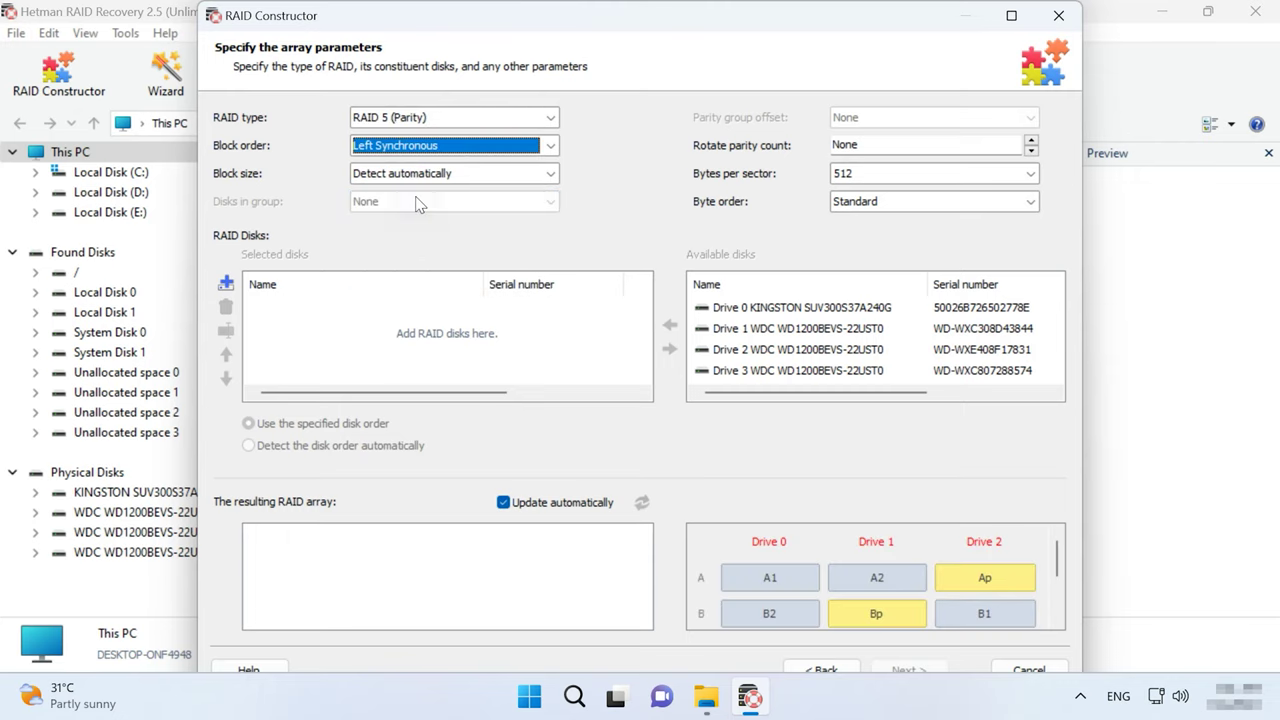
click(432, 175)
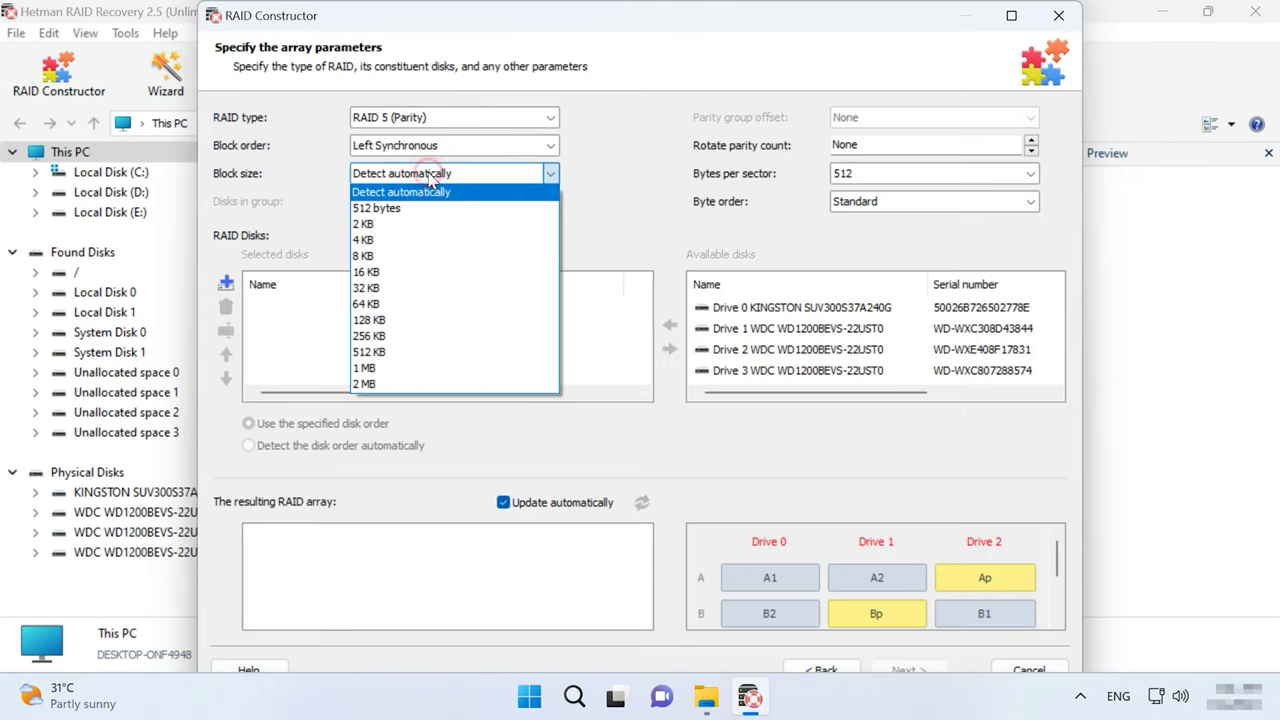
click(367, 309)
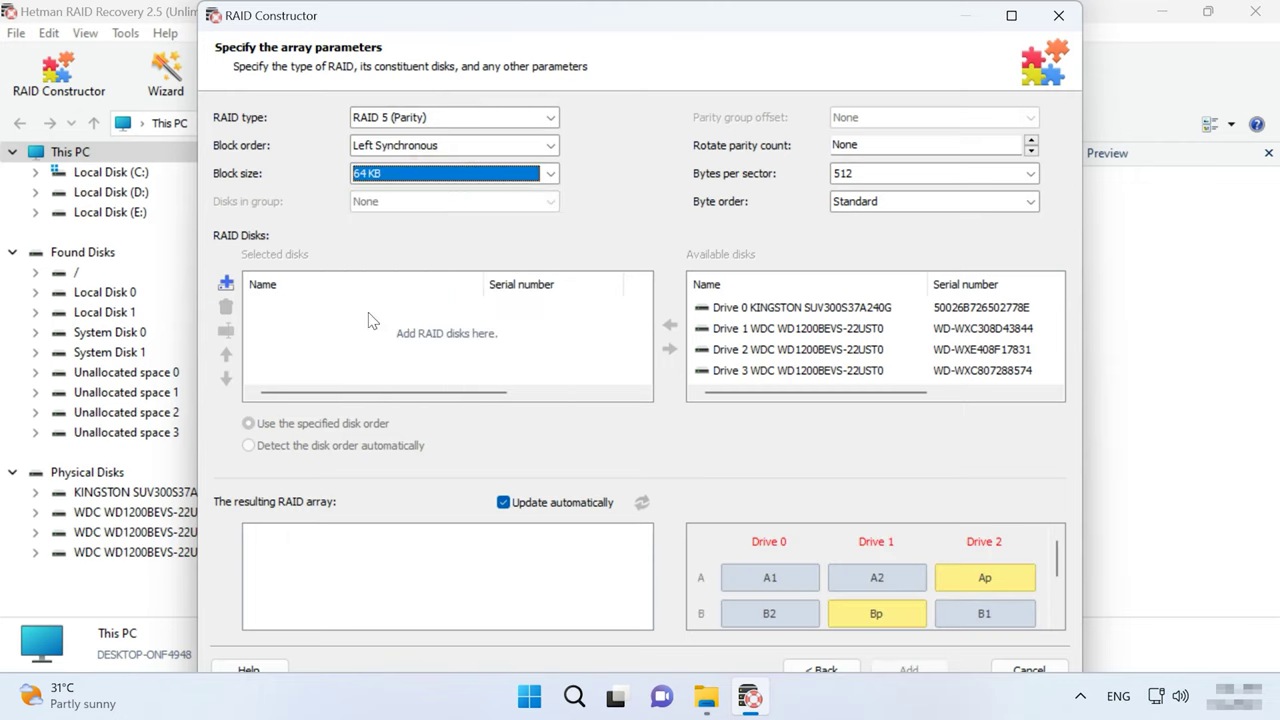
- Add Drives 1–3 as array members and move Drive 3 ahead of Drive 2
click(762, 328)
shift+click(747, 371)
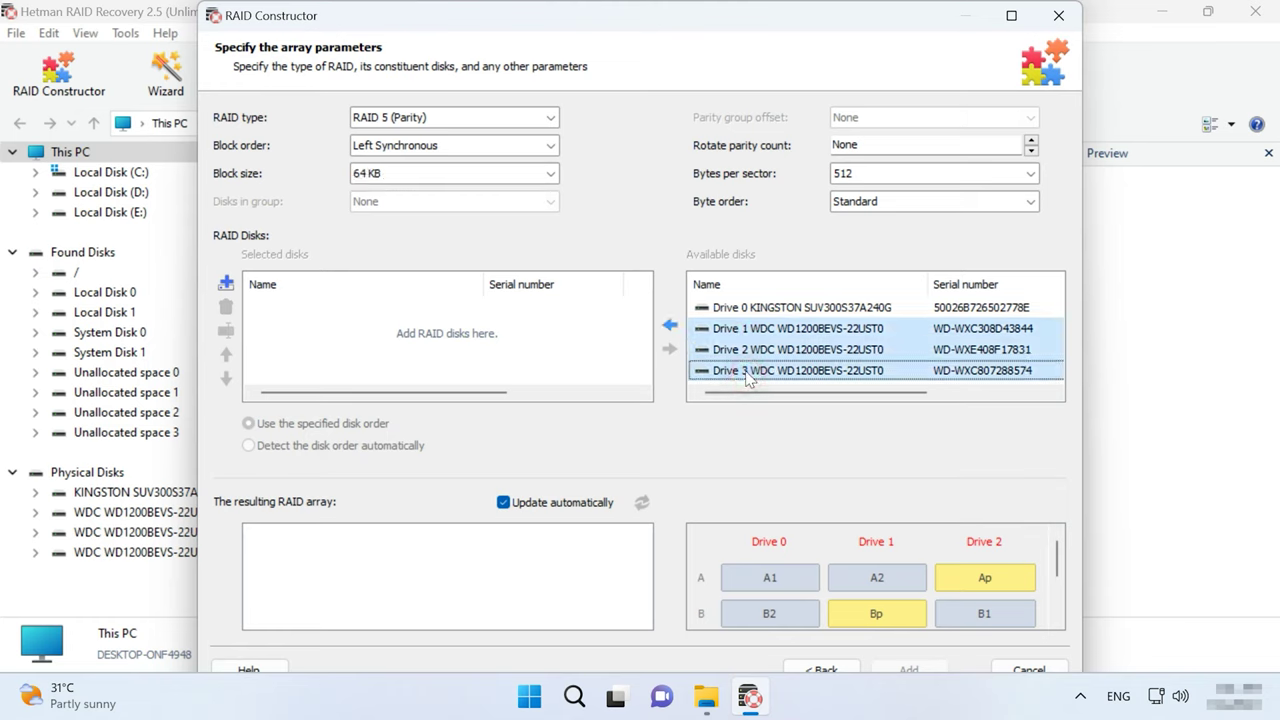
click(670, 325)
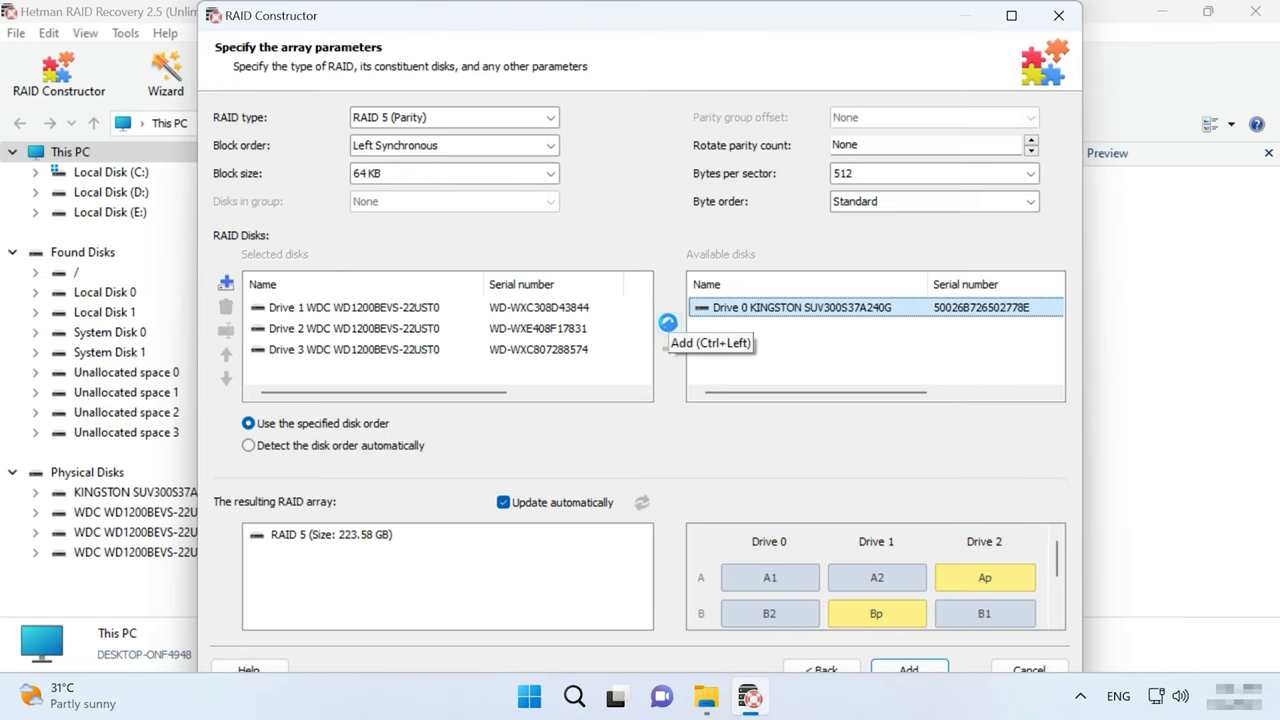
click(224, 284)
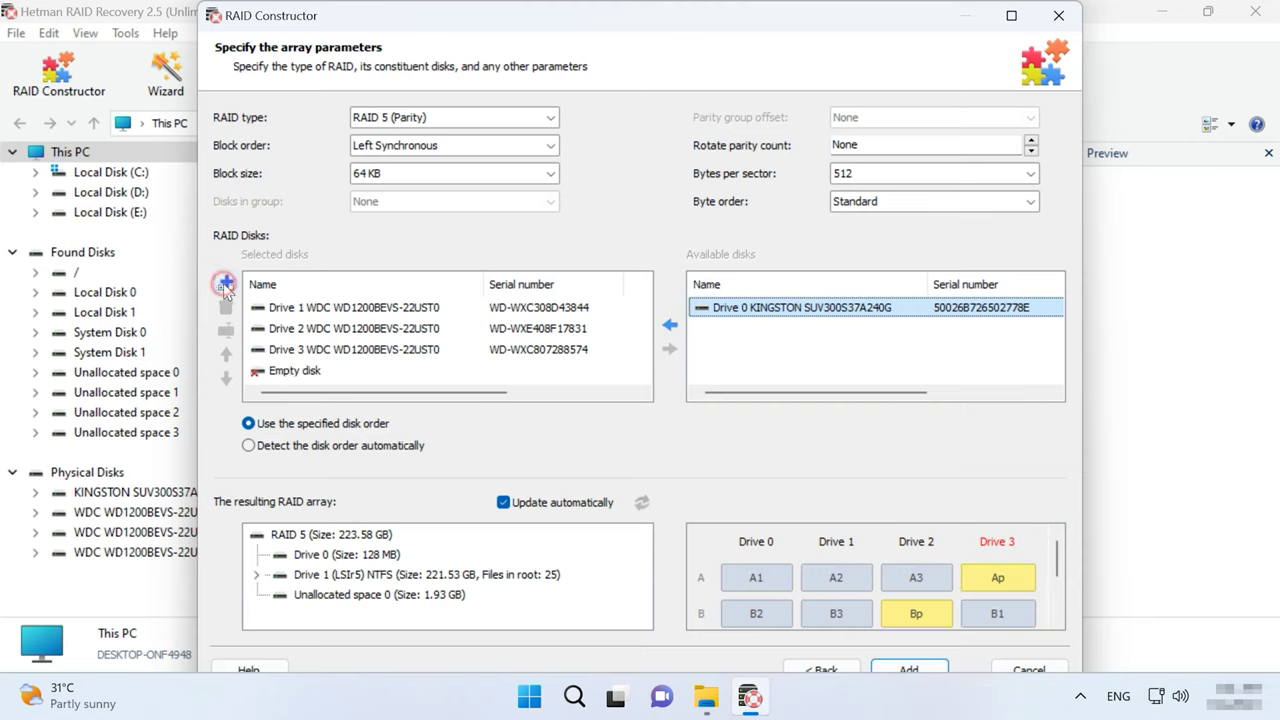
click(272, 373)
click(226, 307)
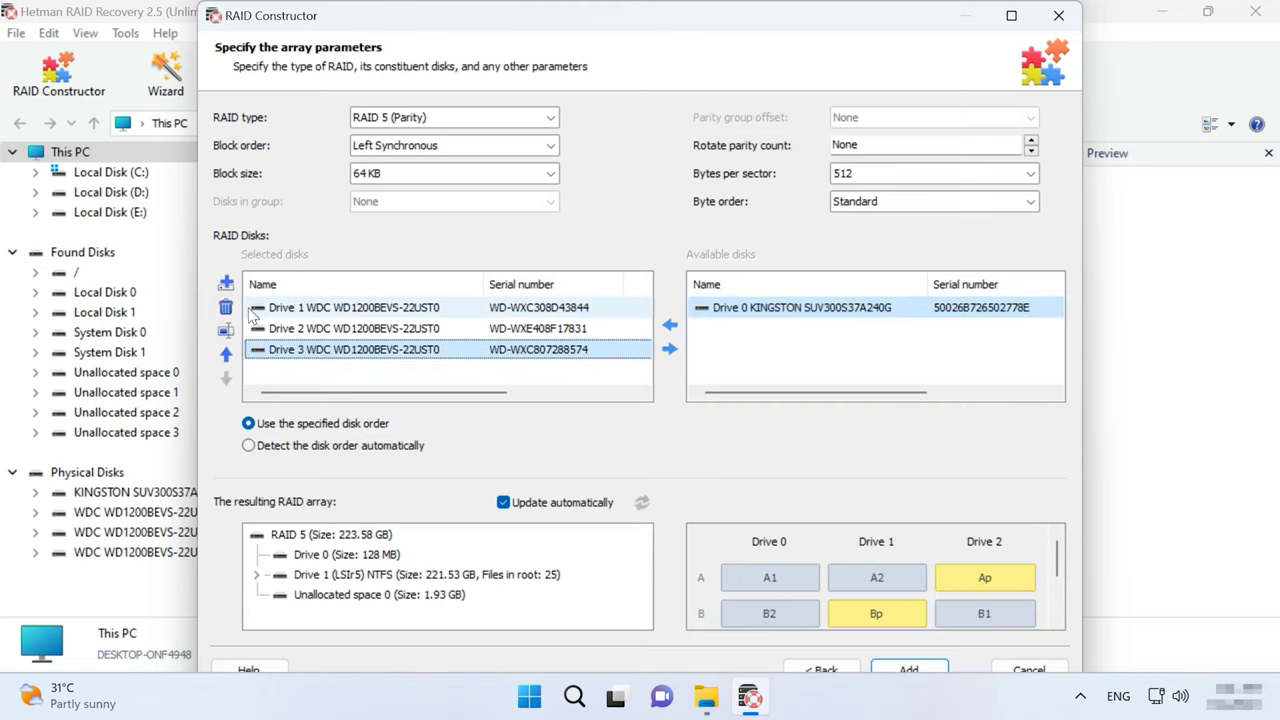
click(293, 313)
click(226, 330)
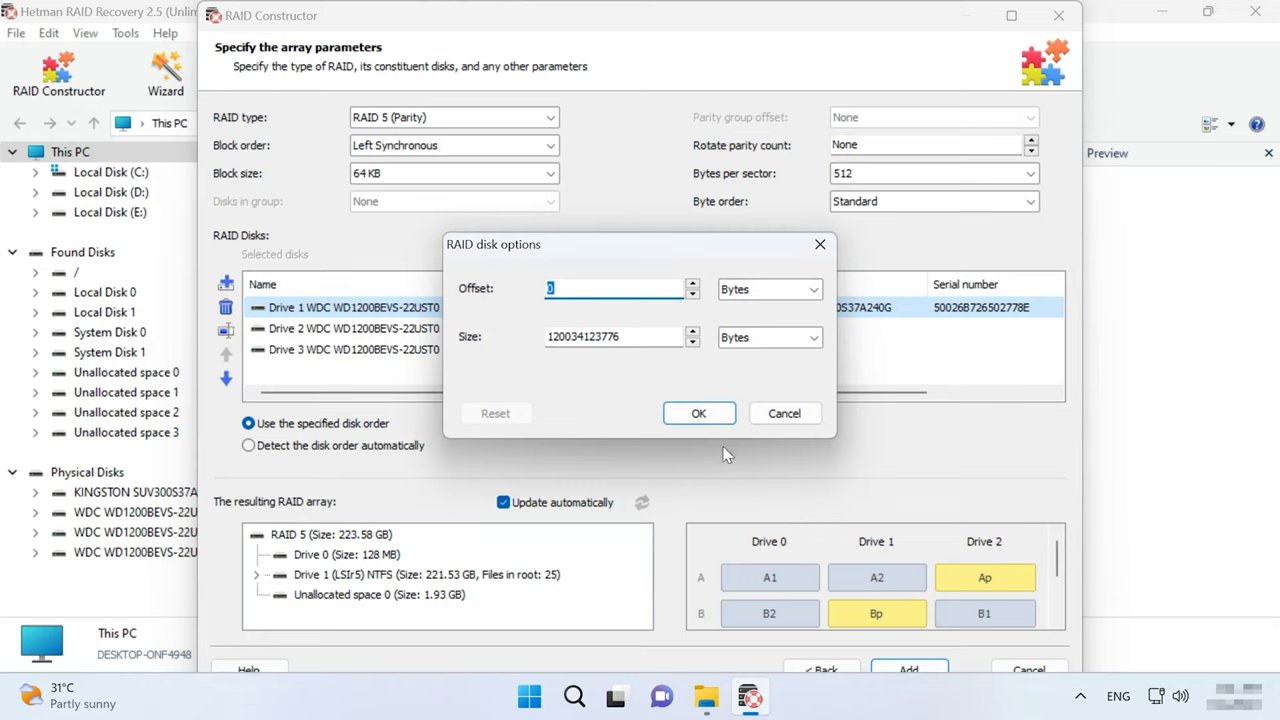
click(722, 414)
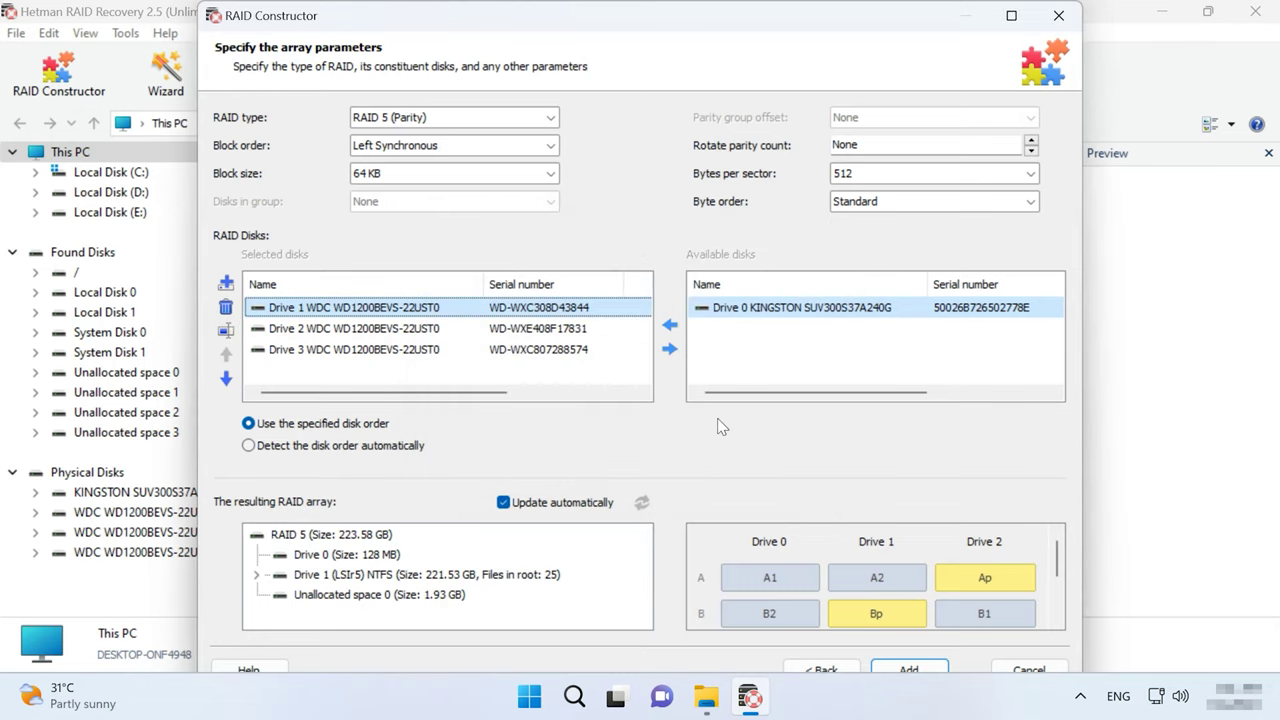
click(322, 352)
click(227, 355)
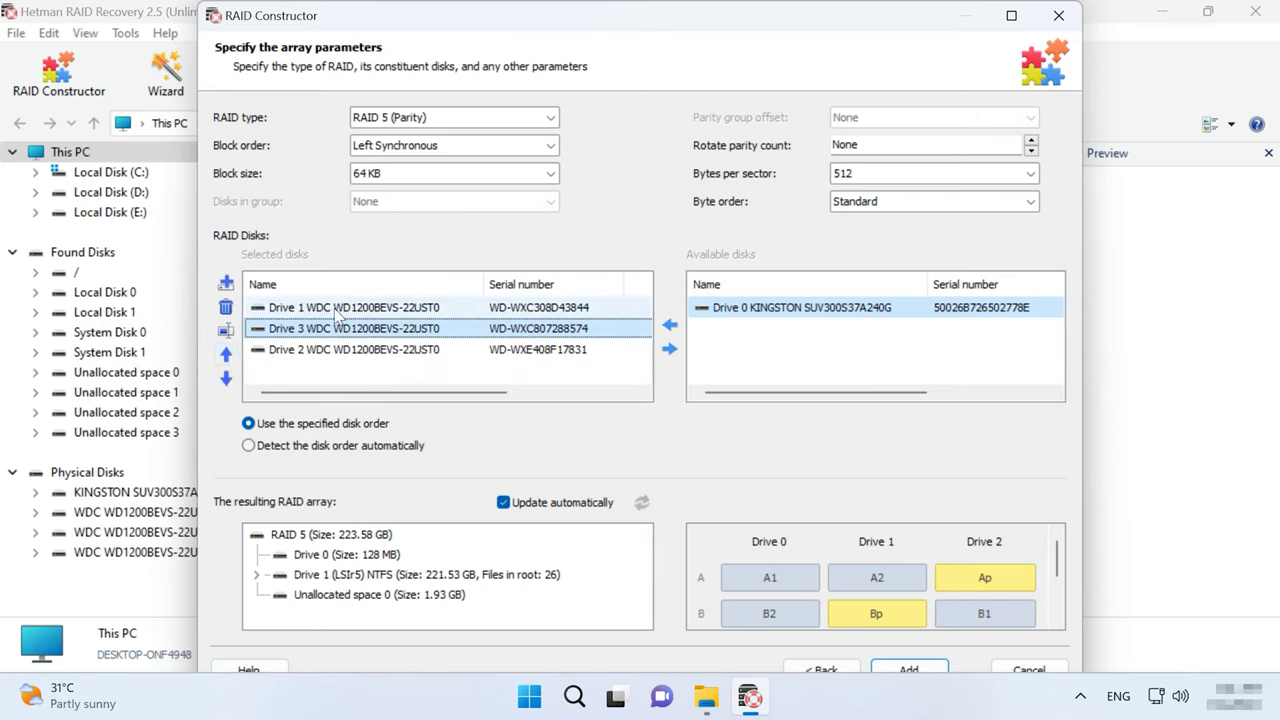
- Check the resulting volume's file tree and add the assembled RAID 5 array
click(257, 577)
scroll(378, 588, down, 5)
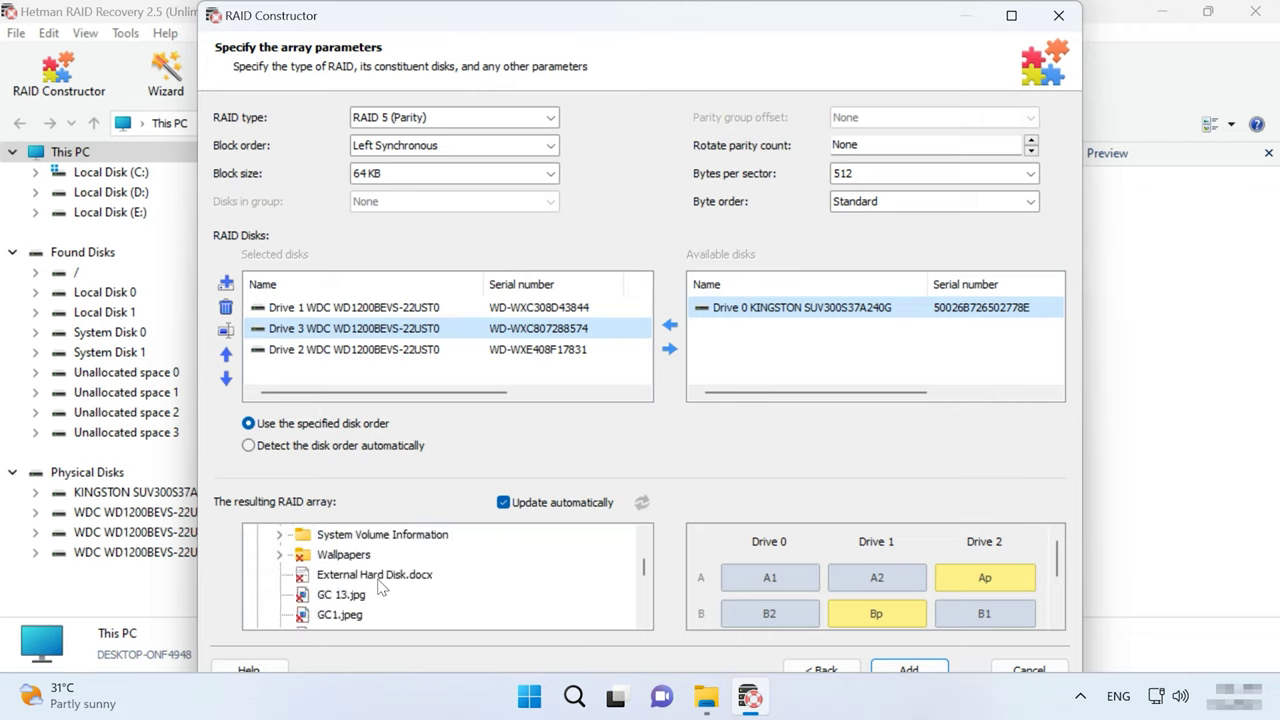
scroll(380, 588, down, 5)
scroll(380, 588, up, 6)
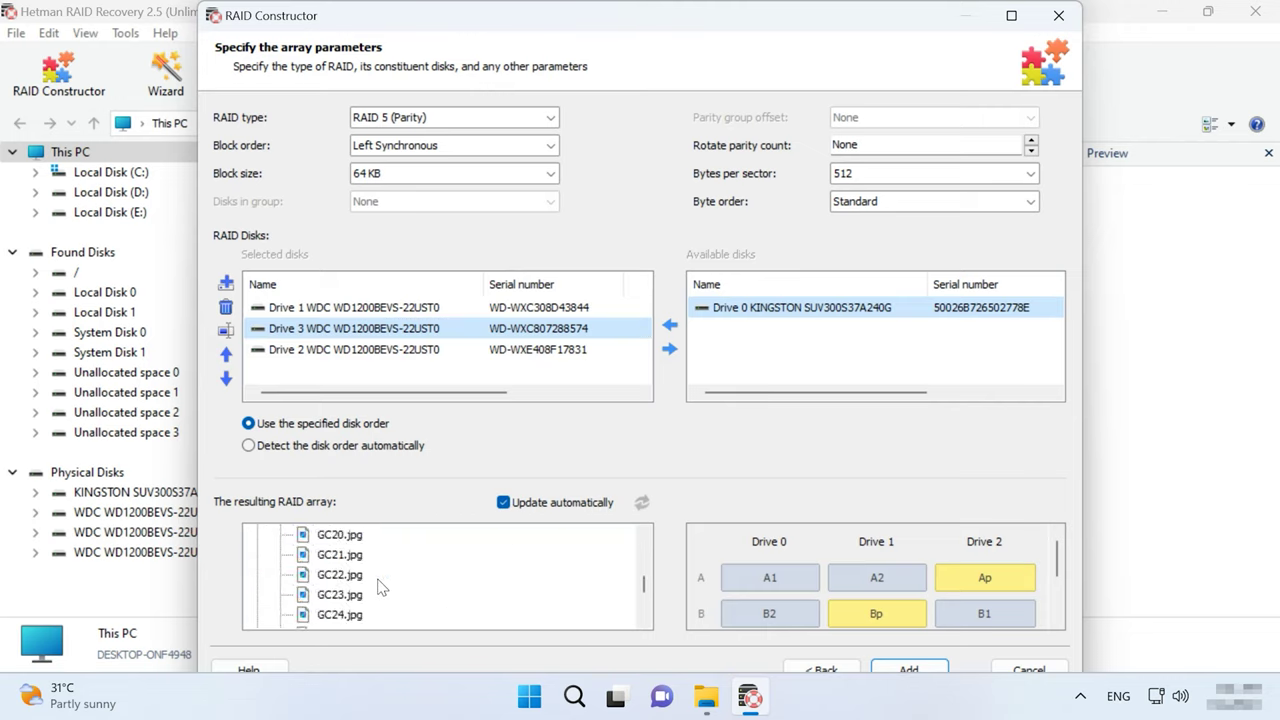
scroll(380, 588, up, 3)
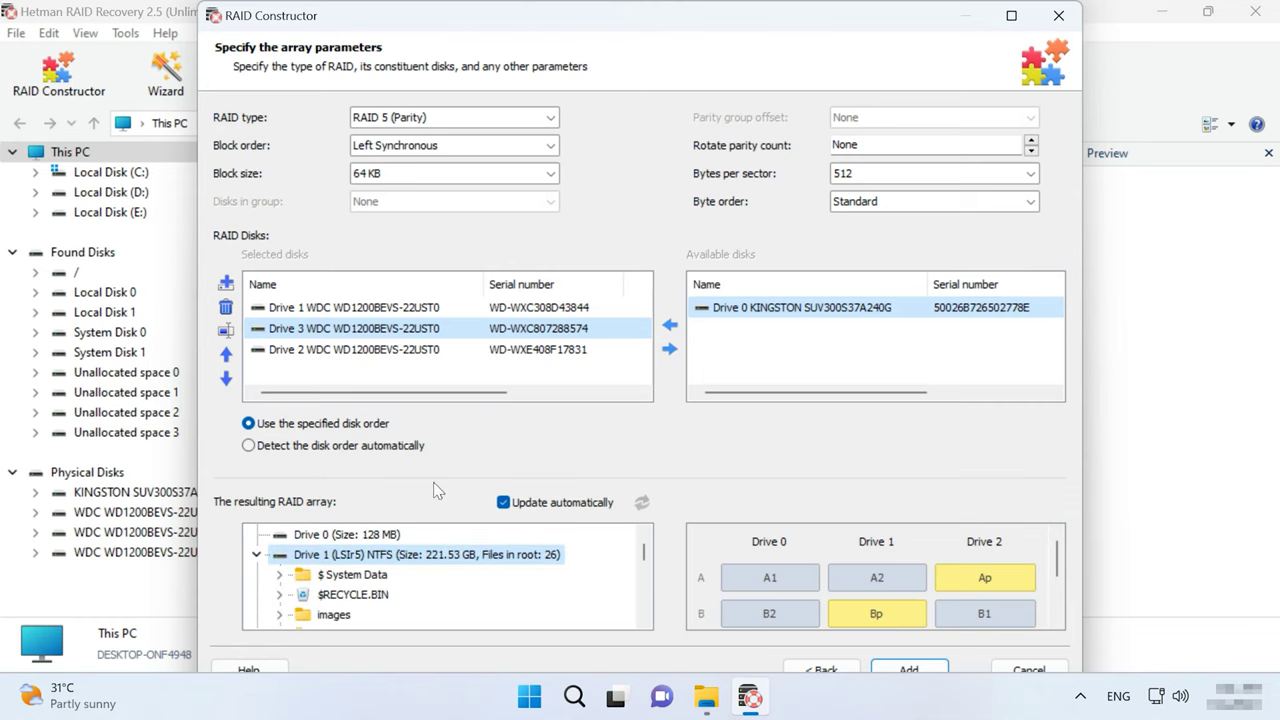
click(907, 670)
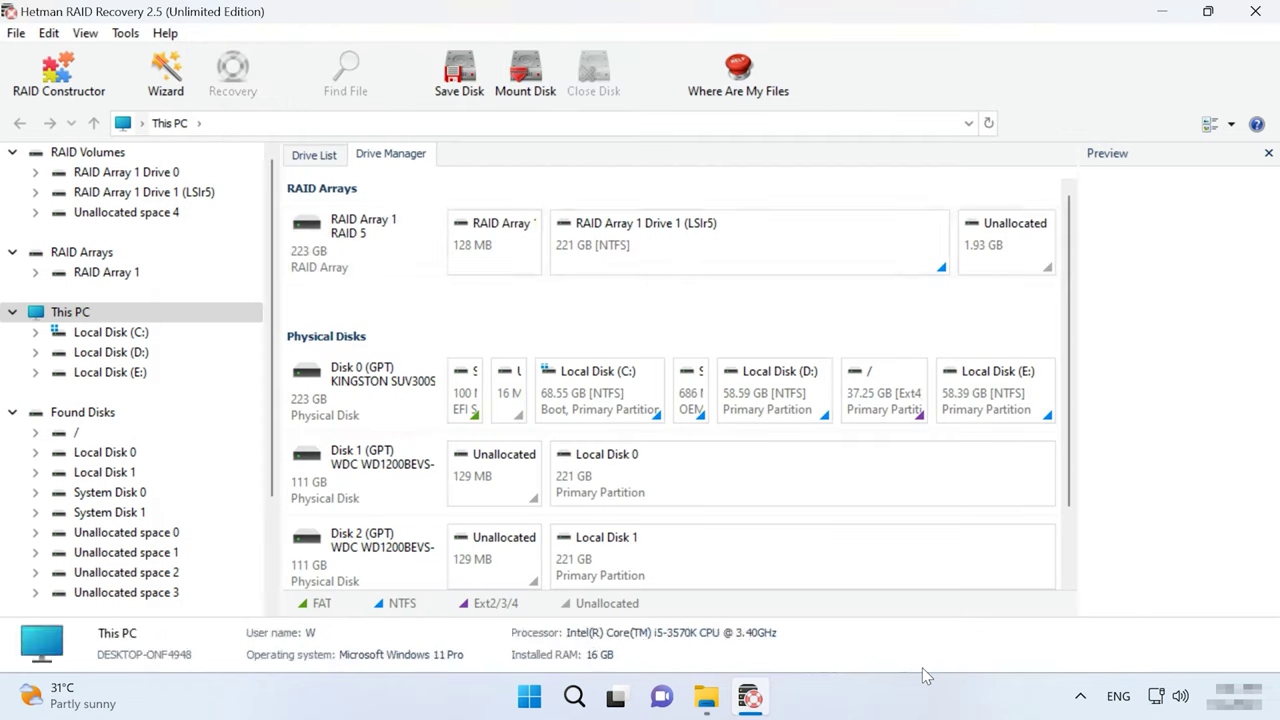
- Fast-scan the RAID Array 1 Drive 1 (LSIr5) NTFS partition and browse its 12 folders and 316 files
click(396, 248)
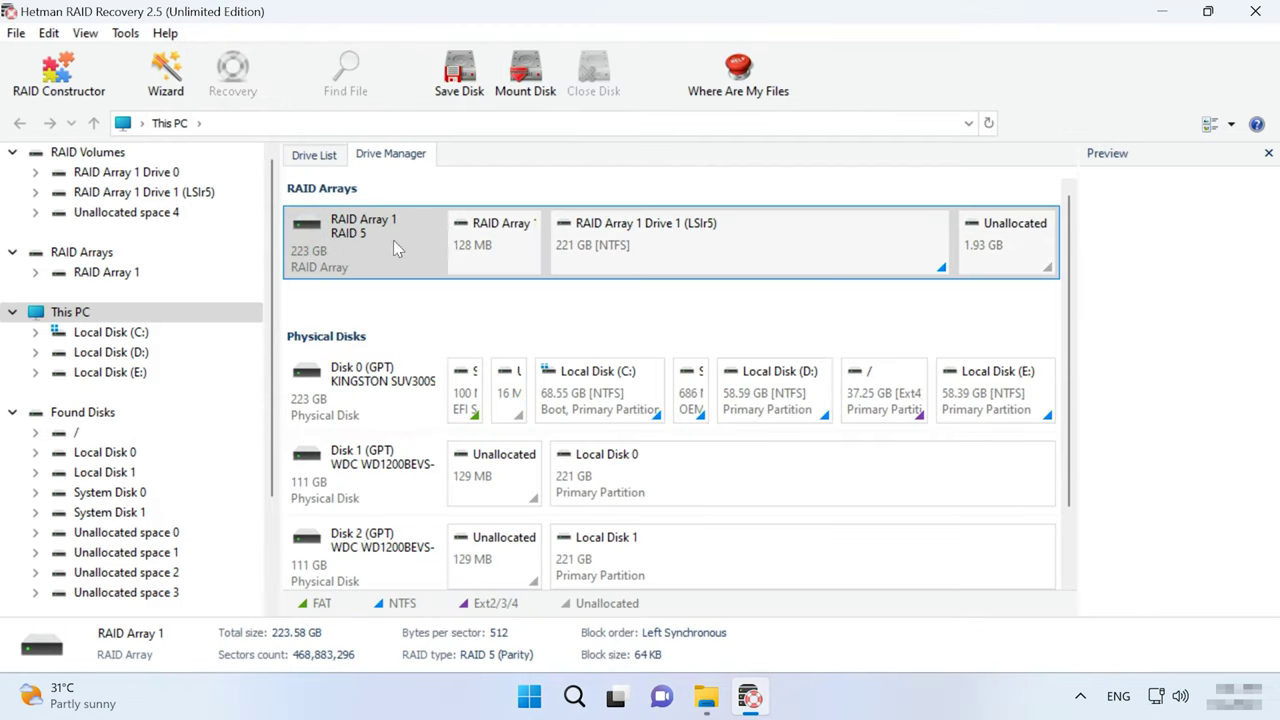
right_click(784, 248)
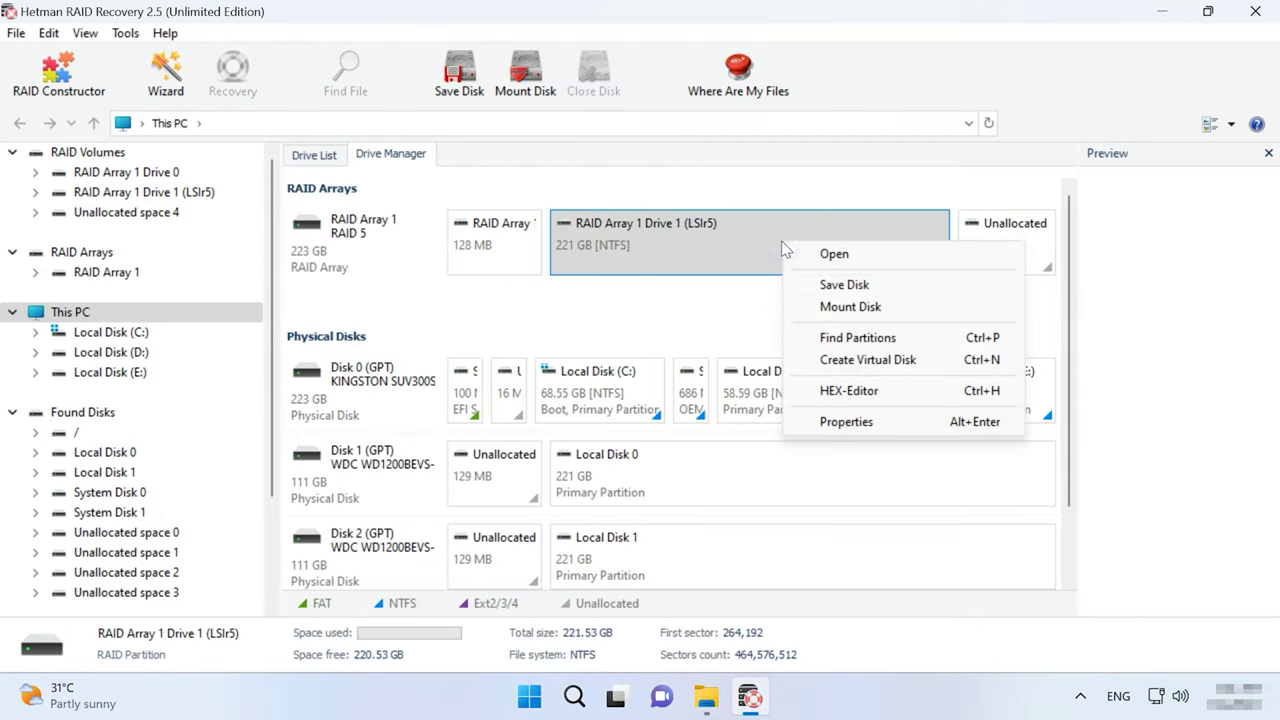
click(834, 254)
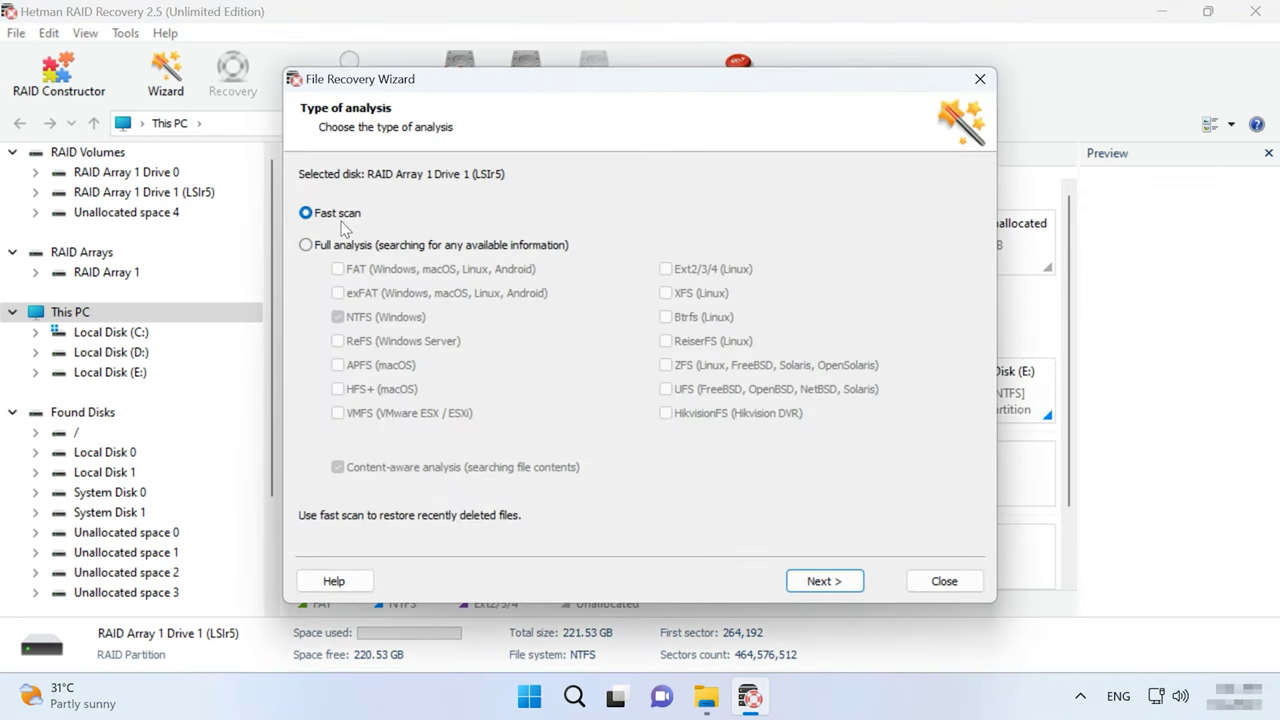
click(824, 581)
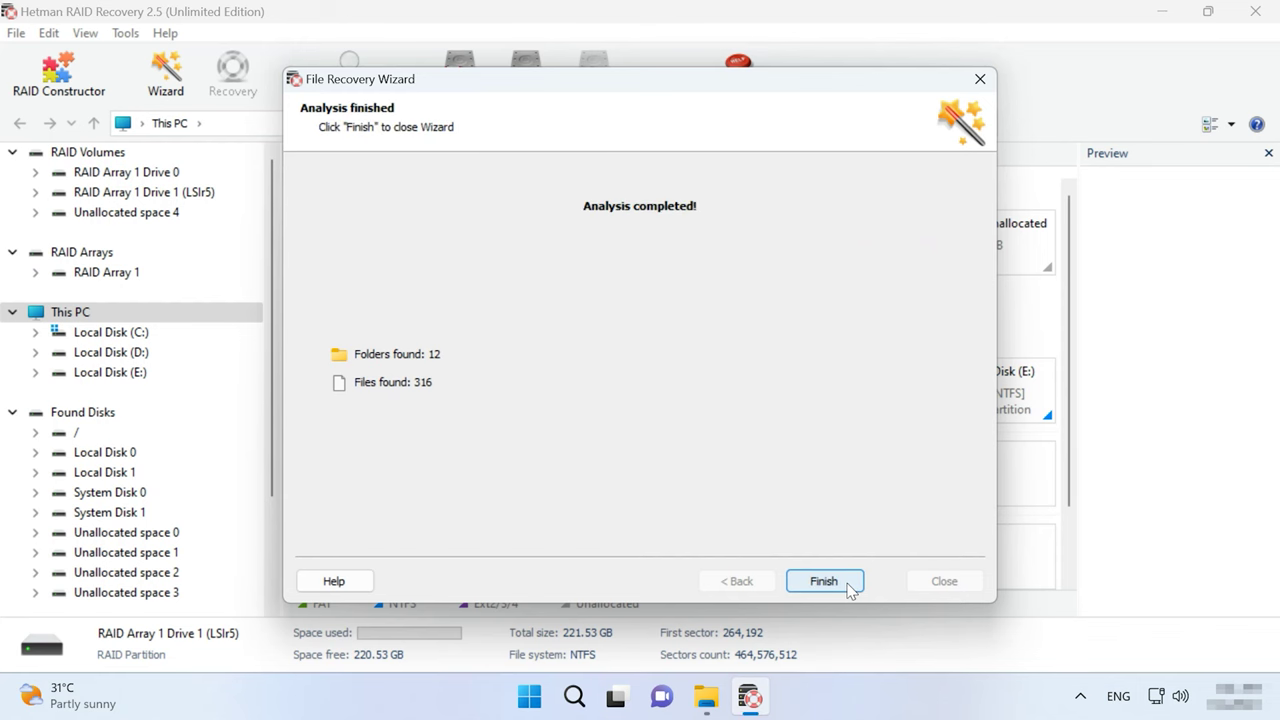
click(826, 581)
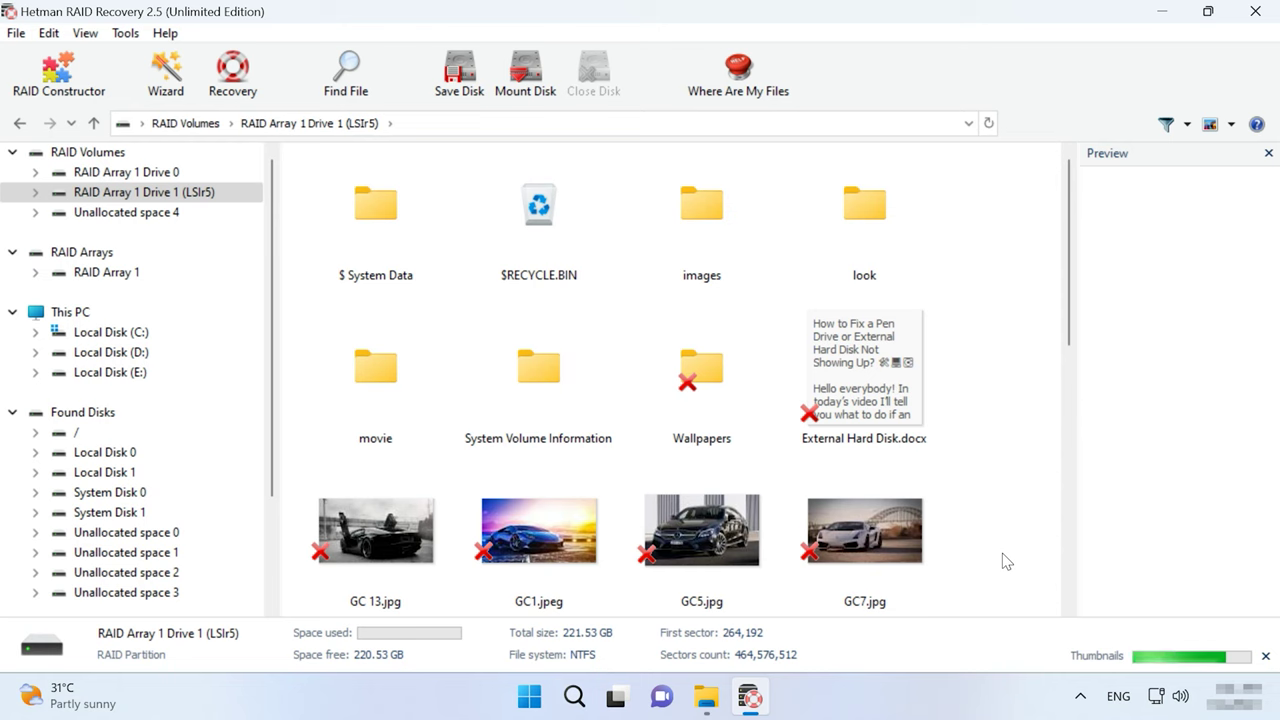
scroll(1006, 561, down, 8)
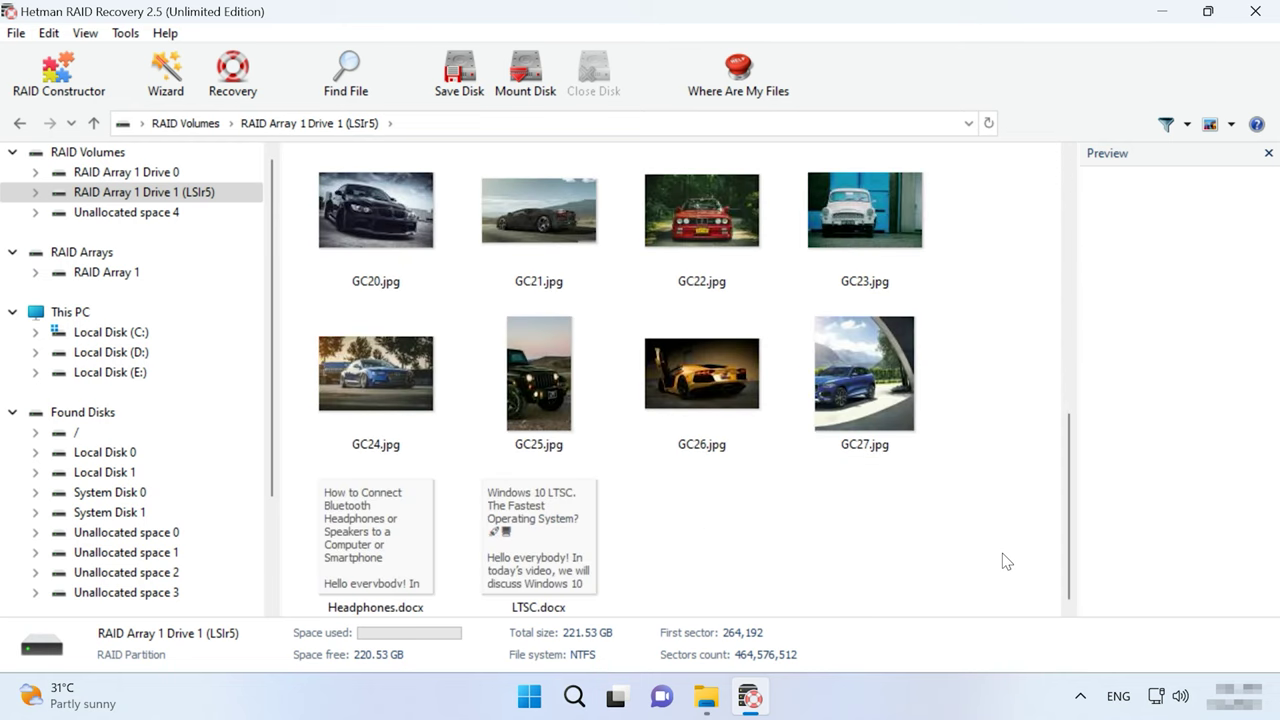